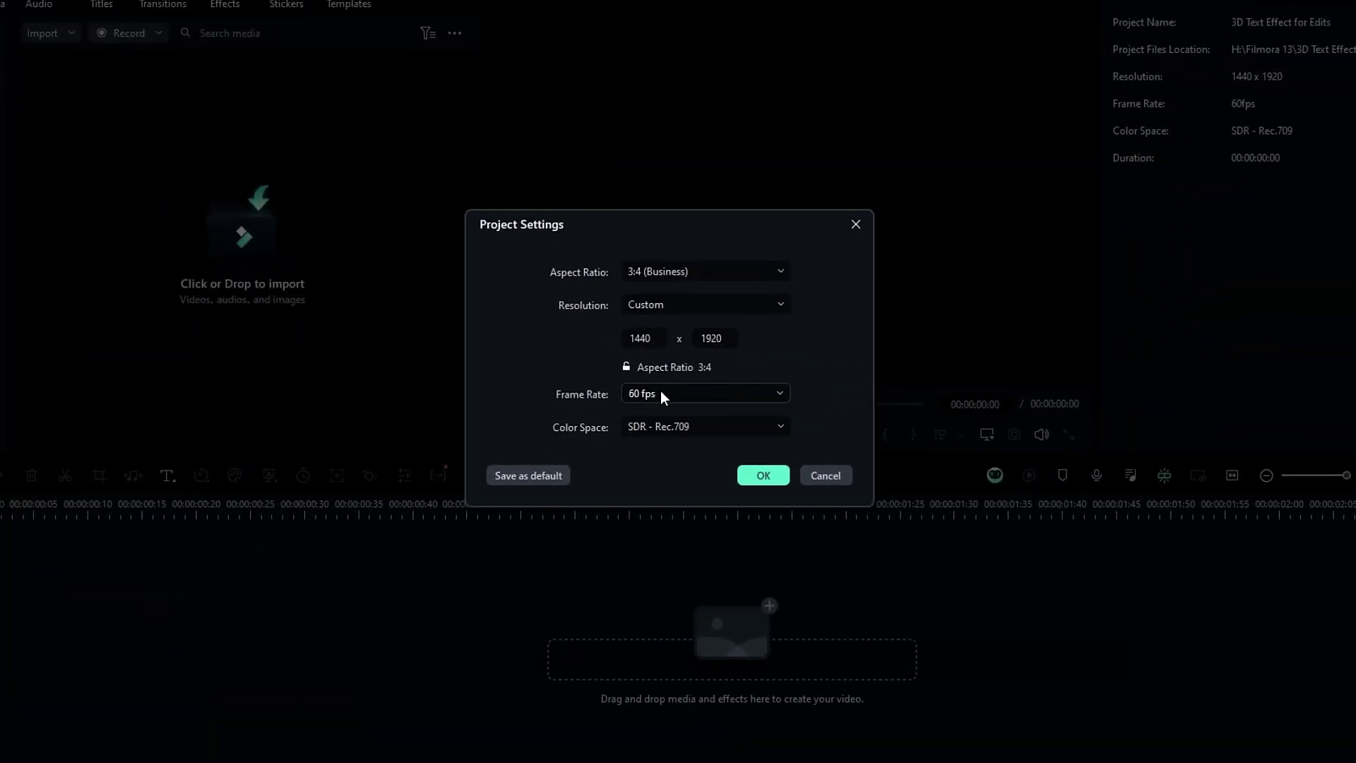
# Step: Confirm the 3:4, 1440 x 1920, 60 fps project settings and return the playhead to the start
pyautogui.click(762, 475)
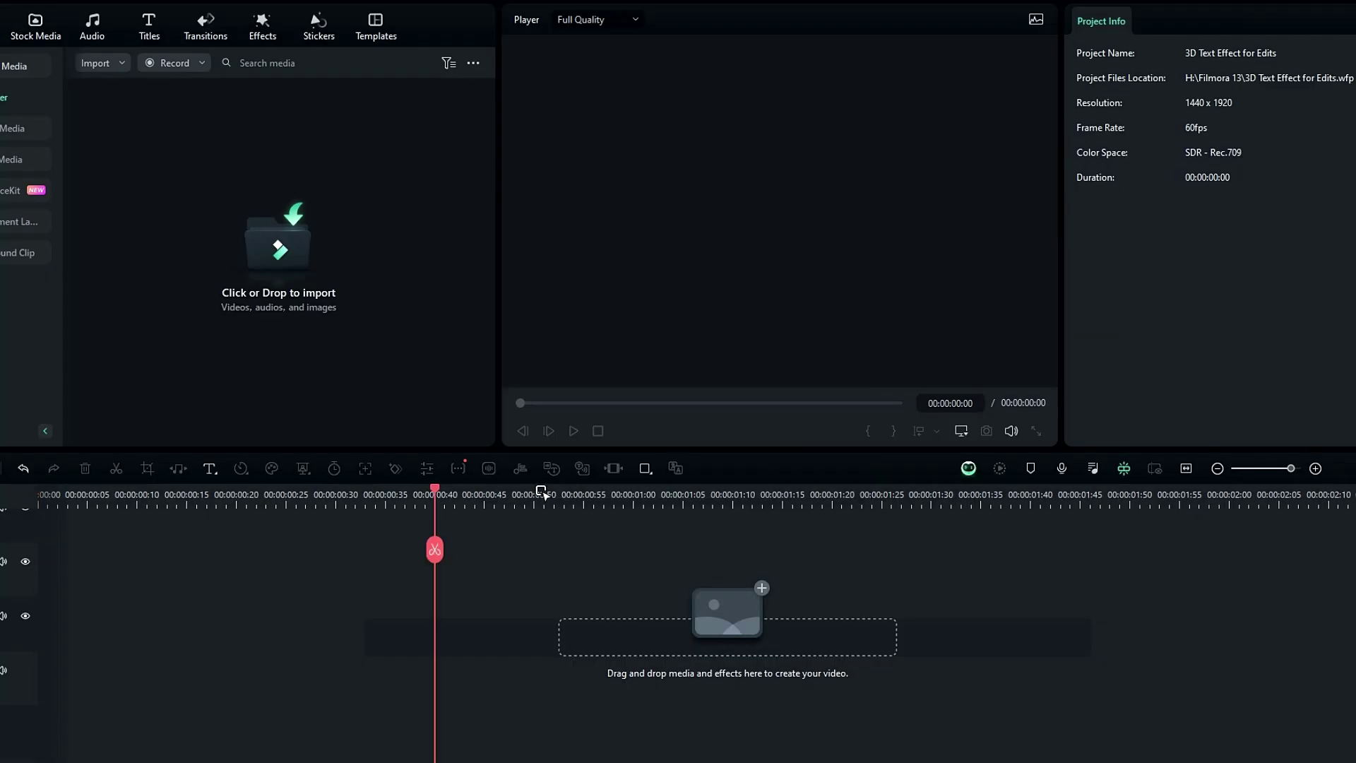
pyautogui.moveTo(104, 489); pyautogui.dragTo(35, 494)
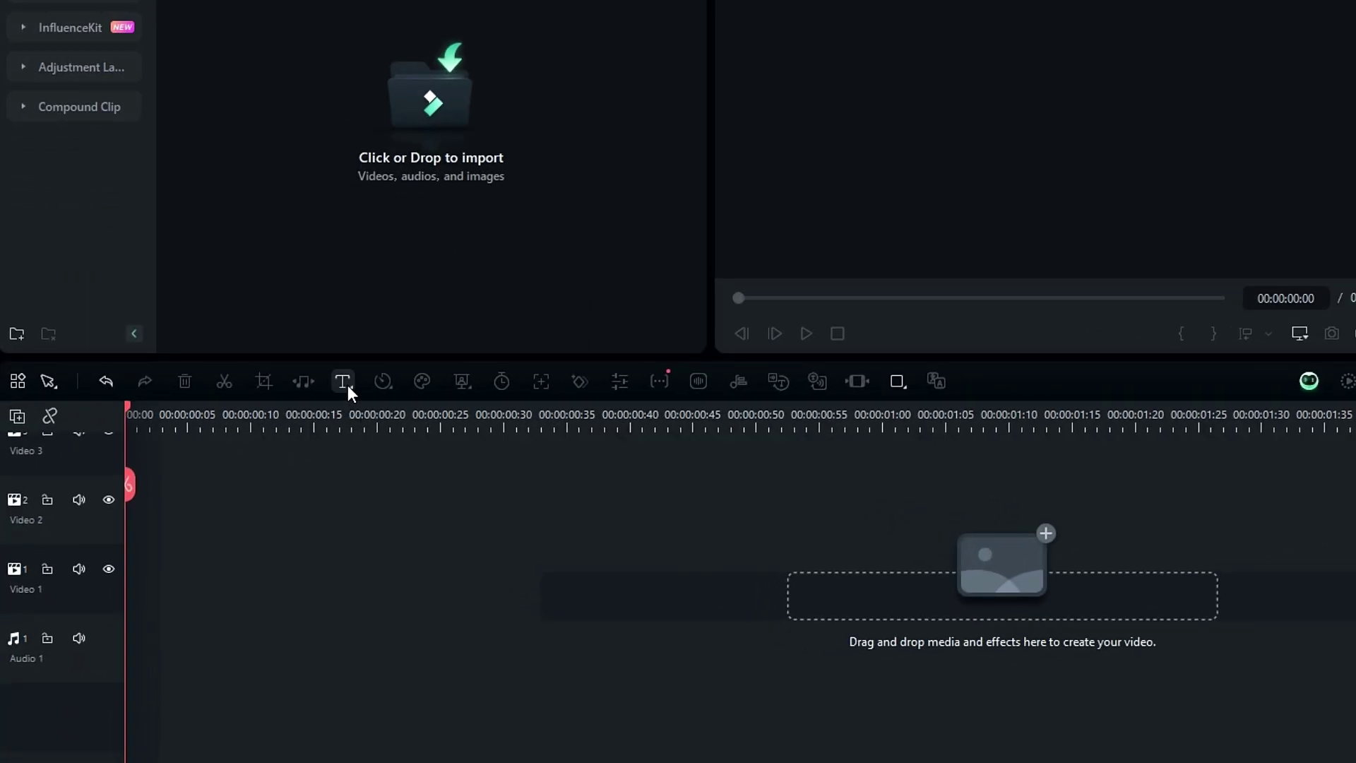
# Step: Add a Quick 3D Text title and trim it to 4 seconds
pyautogui.moveTo(350, 380)
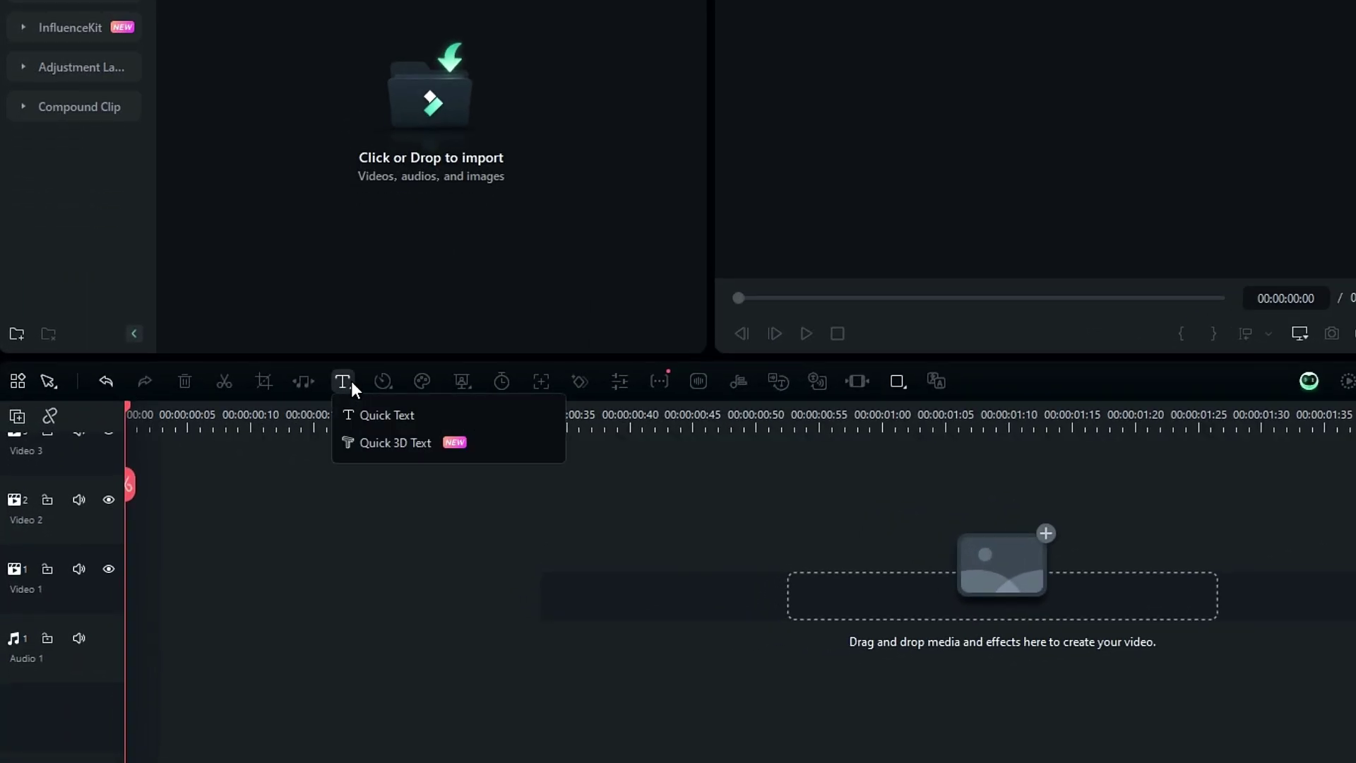
pyautogui.click(391, 442)
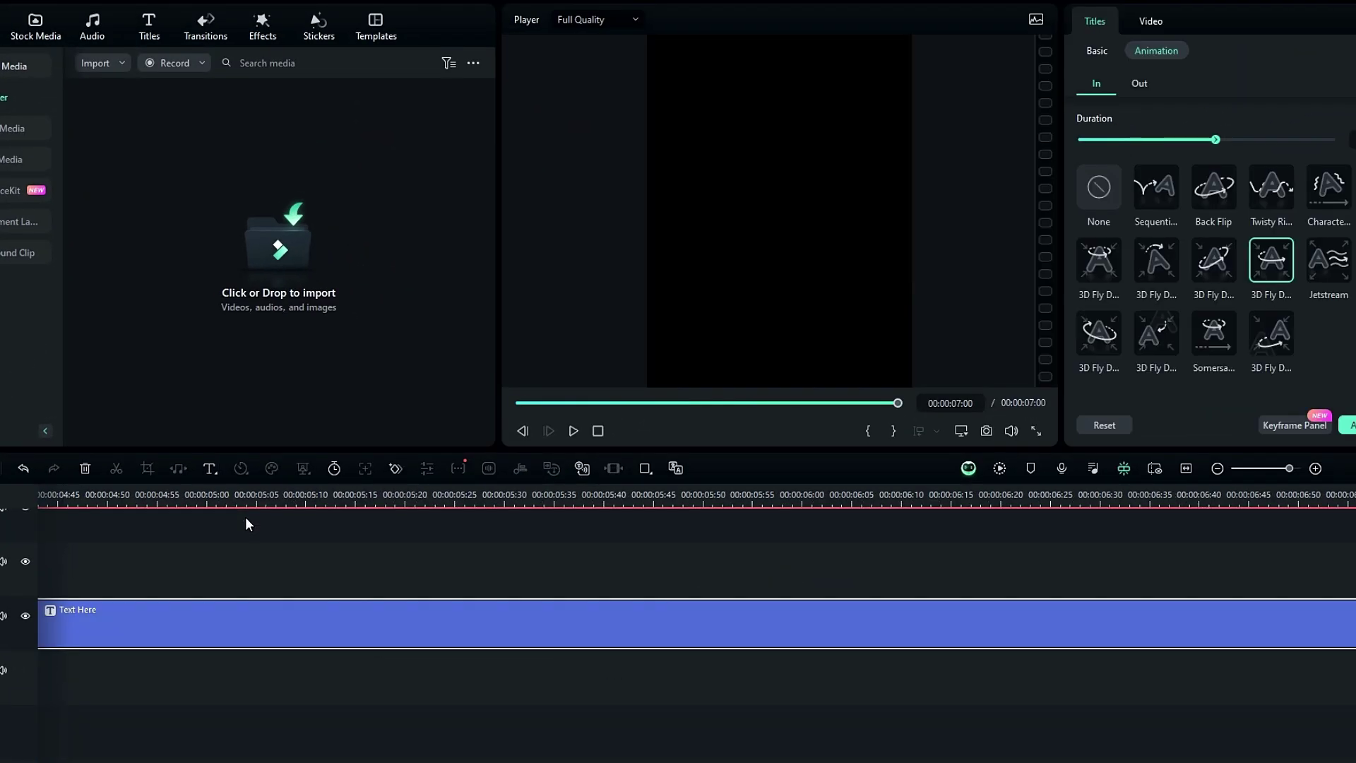
pyautogui.click(1186, 469)
pyautogui.click(805, 501)
pyautogui.click(805, 549)
pyautogui.press('Delete')
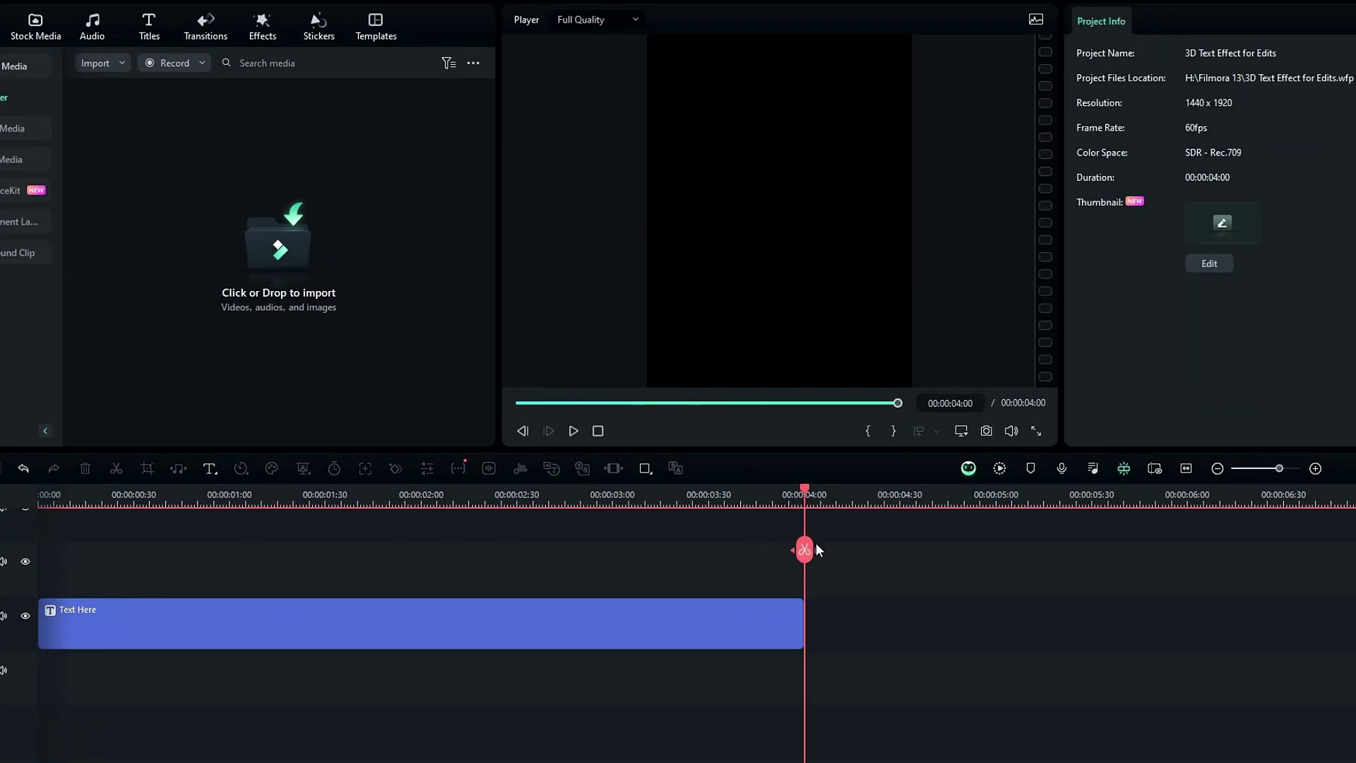
# Step: Change the title's text to SOLDIERBOY
pyautogui.click(1186, 469)
pyautogui.click(618, 497)
pyautogui.moveTo(619, 497); pyautogui.dragTo(726, 592)
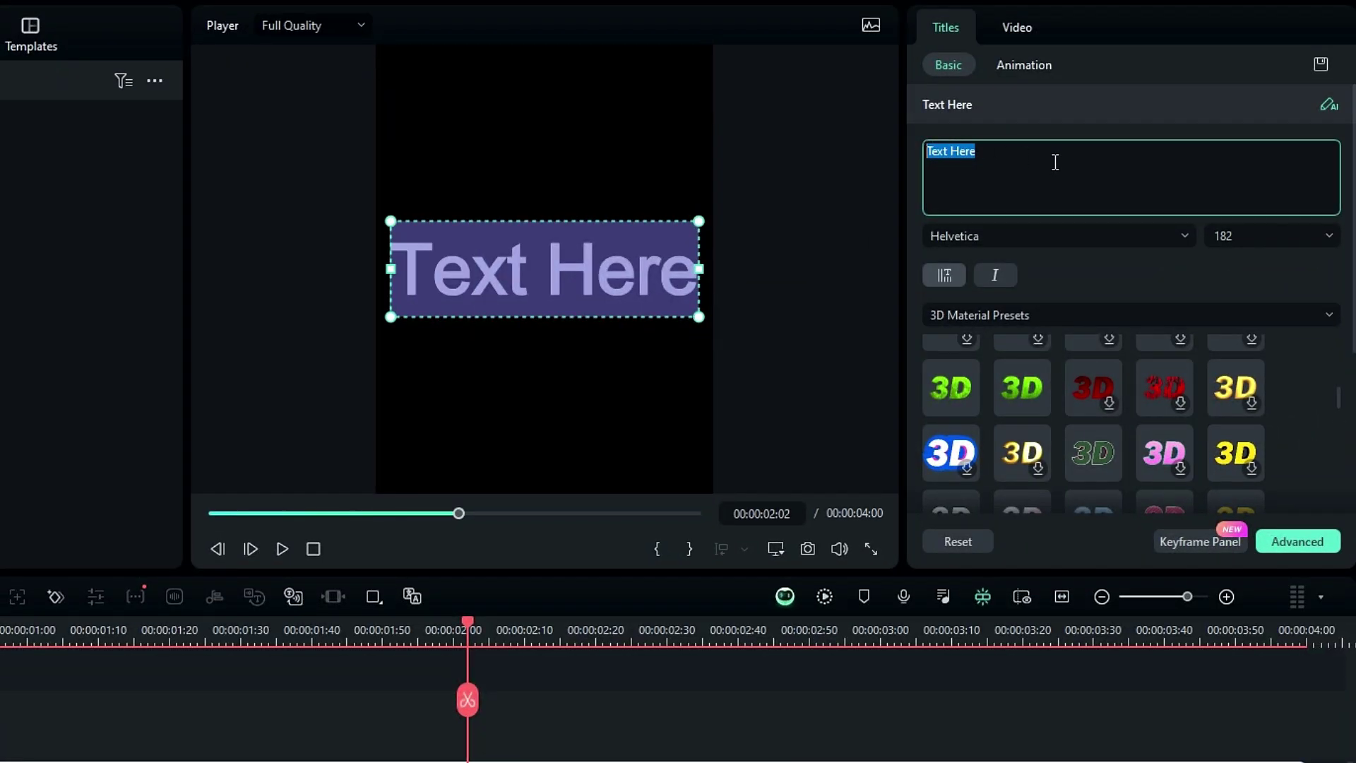
pyautogui.write('SOLDIERBOY')
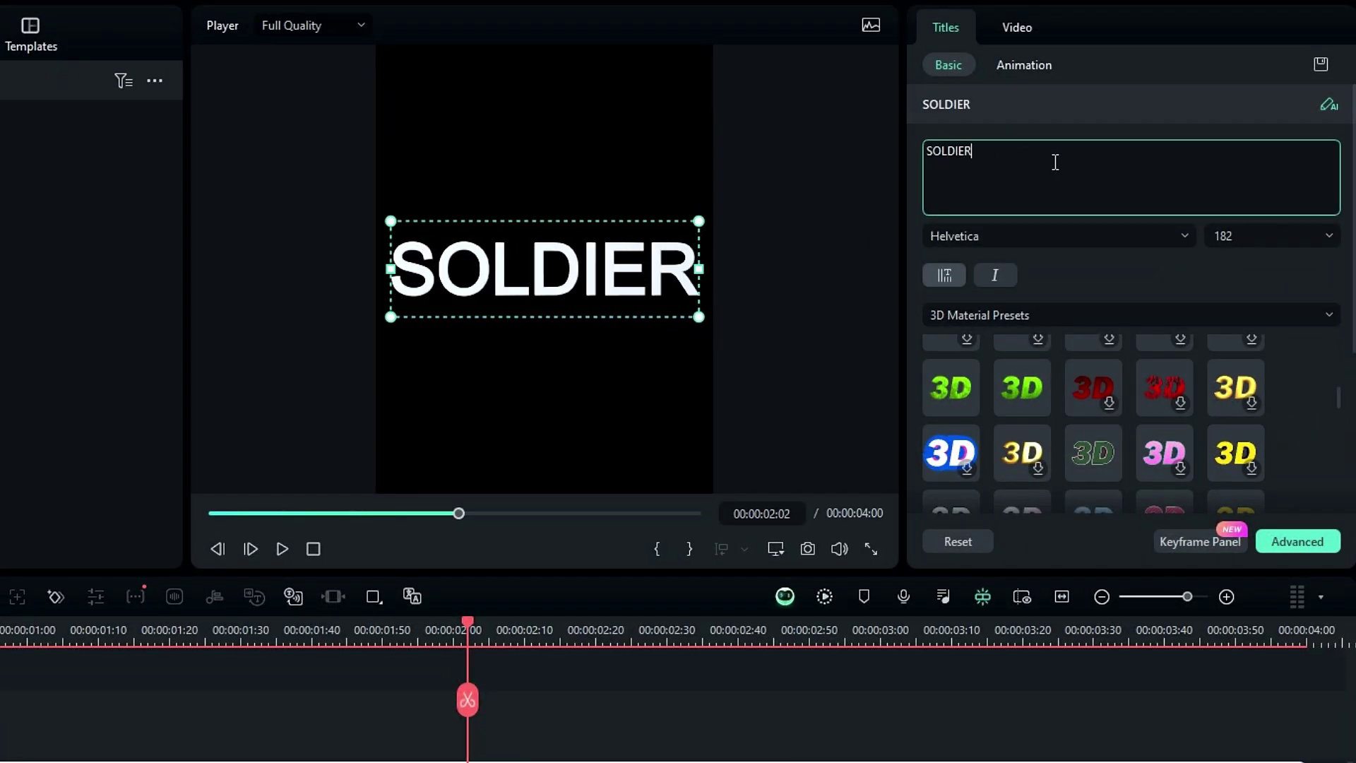
# Step: Set the title font to Raleway Black, size 64, with the green 3D material
pyautogui.click(1033, 236)
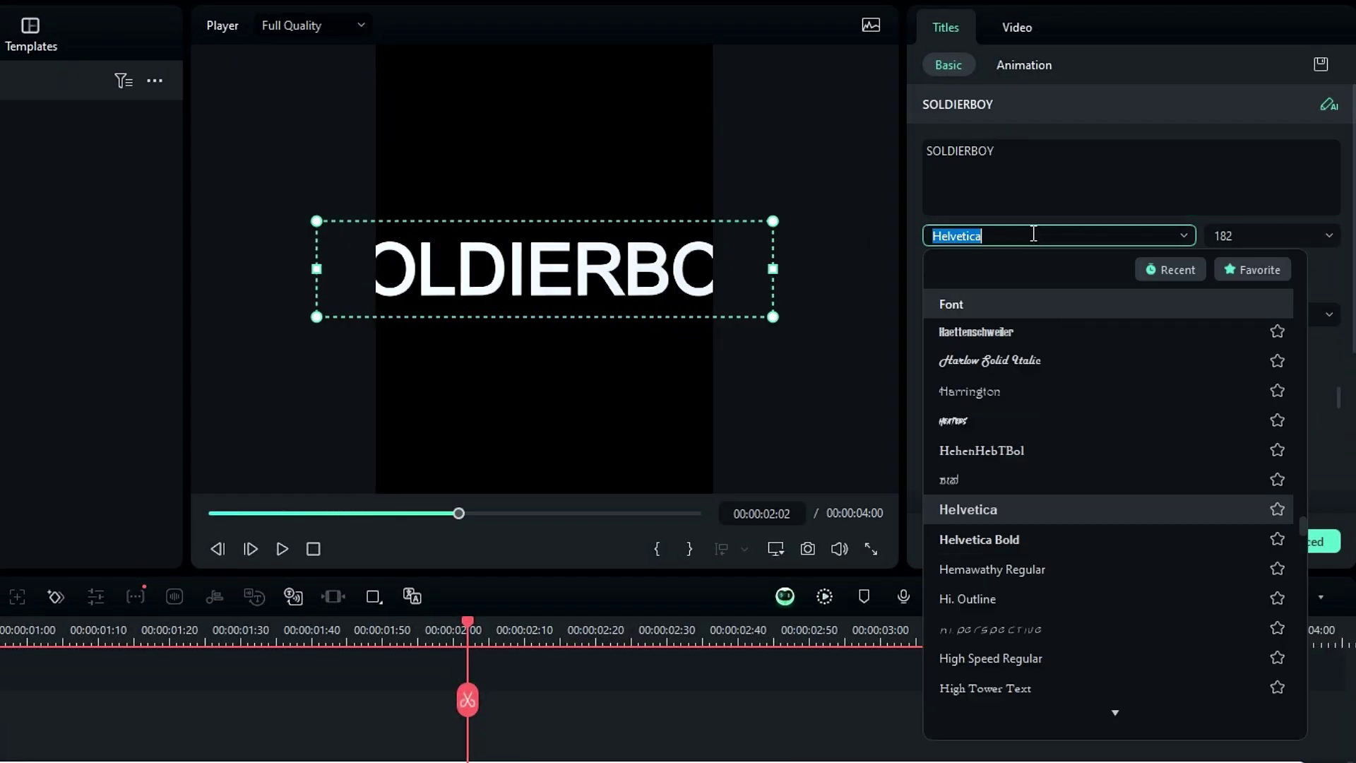
pyautogui.write('raleway bl')
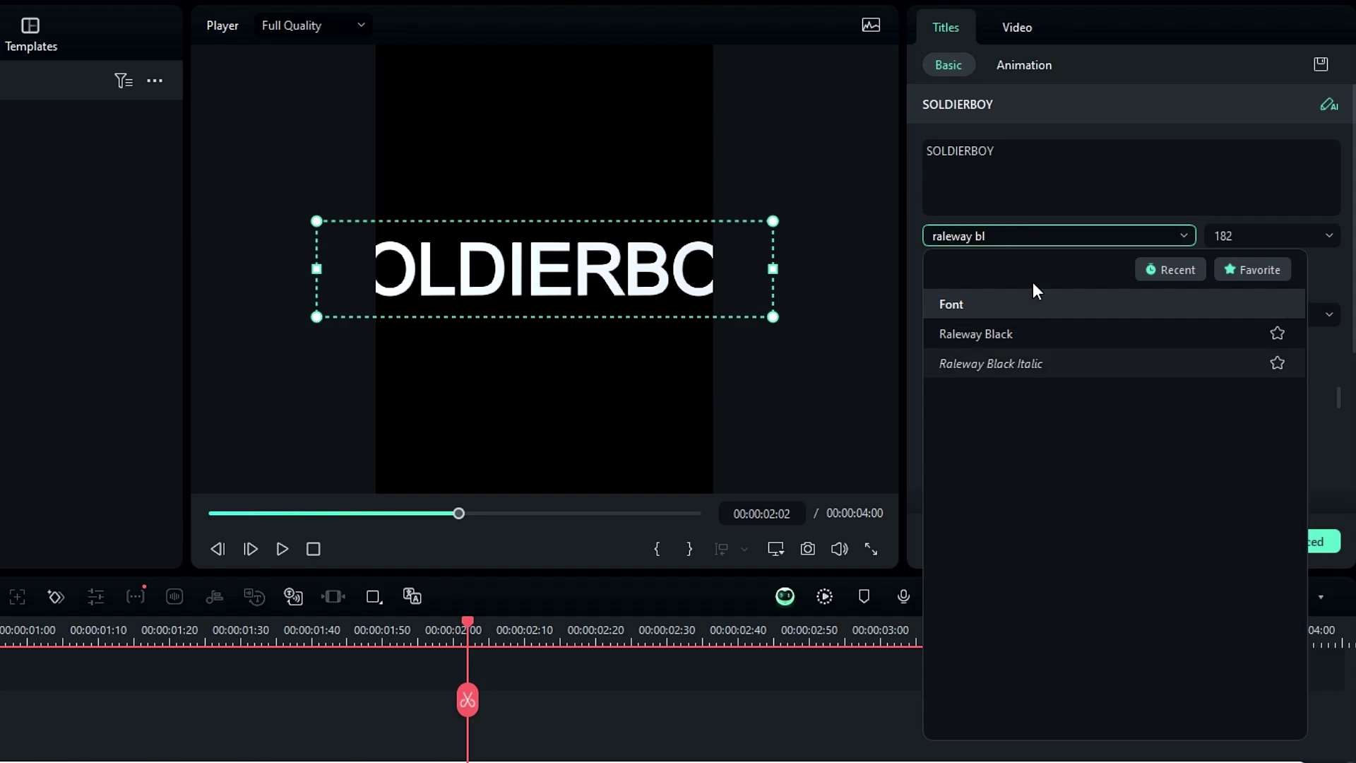
pyautogui.click(989, 333)
pyautogui.write('64')
pyautogui.press('Return')
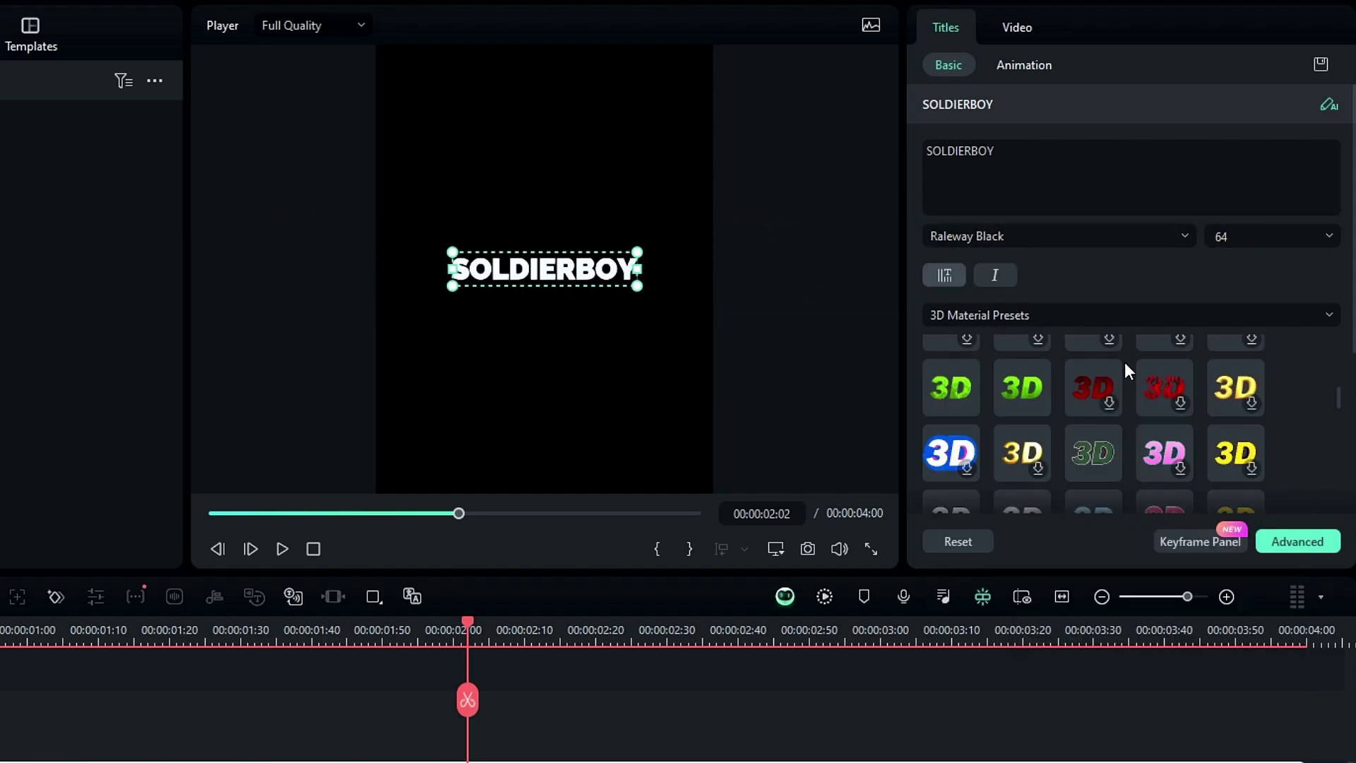
pyautogui.moveTo(1342, 406)
pyautogui.mouseDown()
pyautogui.moveTo(1345, 438)
pyautogui.moveTo(1343, 402)
pyautogui.mouseUp()
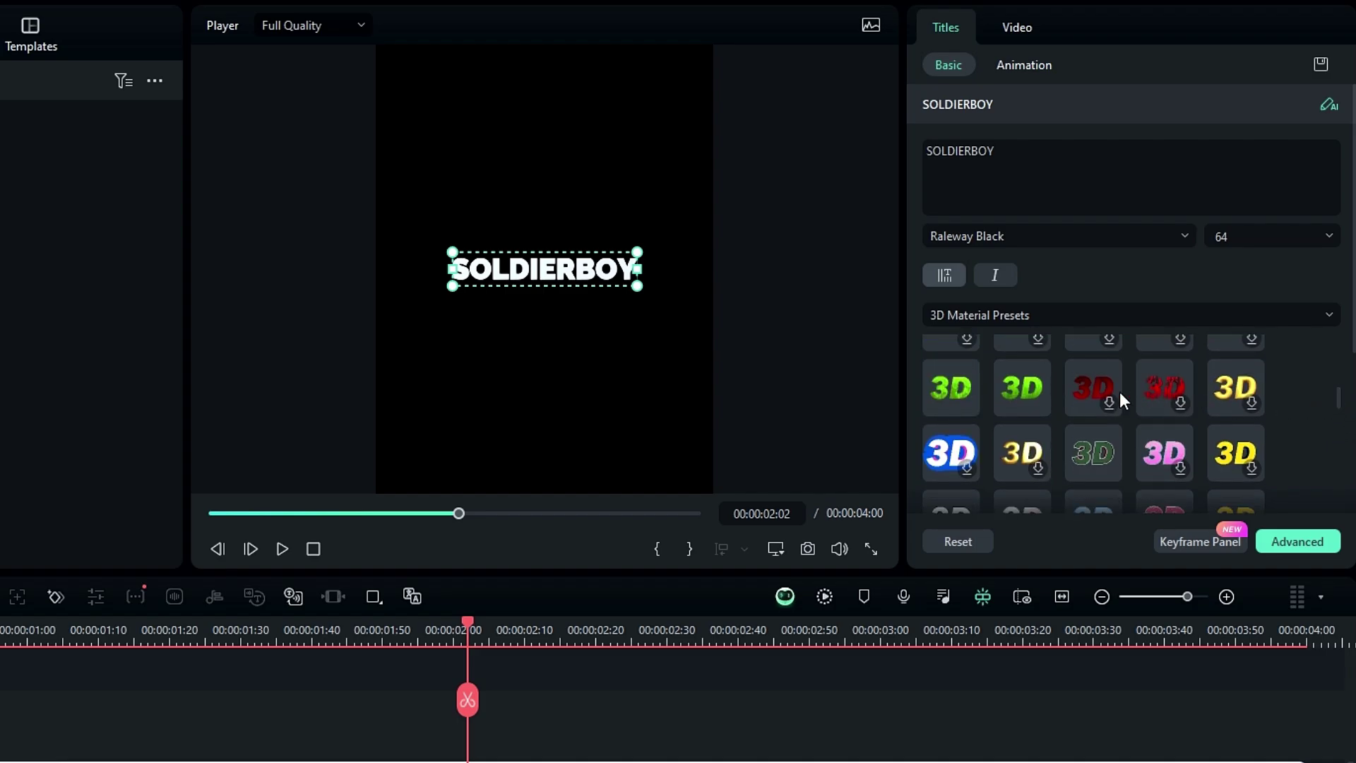
pyautogui.click(1037, 385)
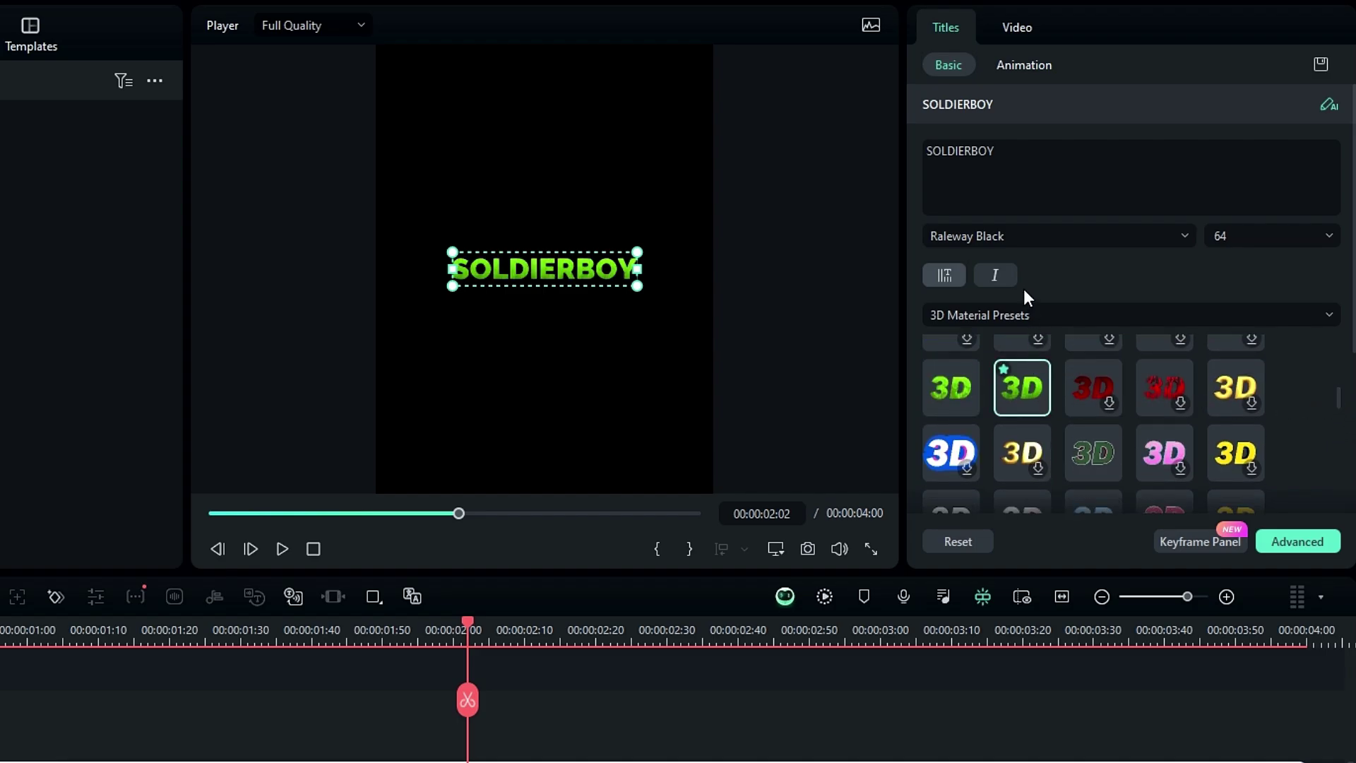
pyautogui.click(1024, 65)
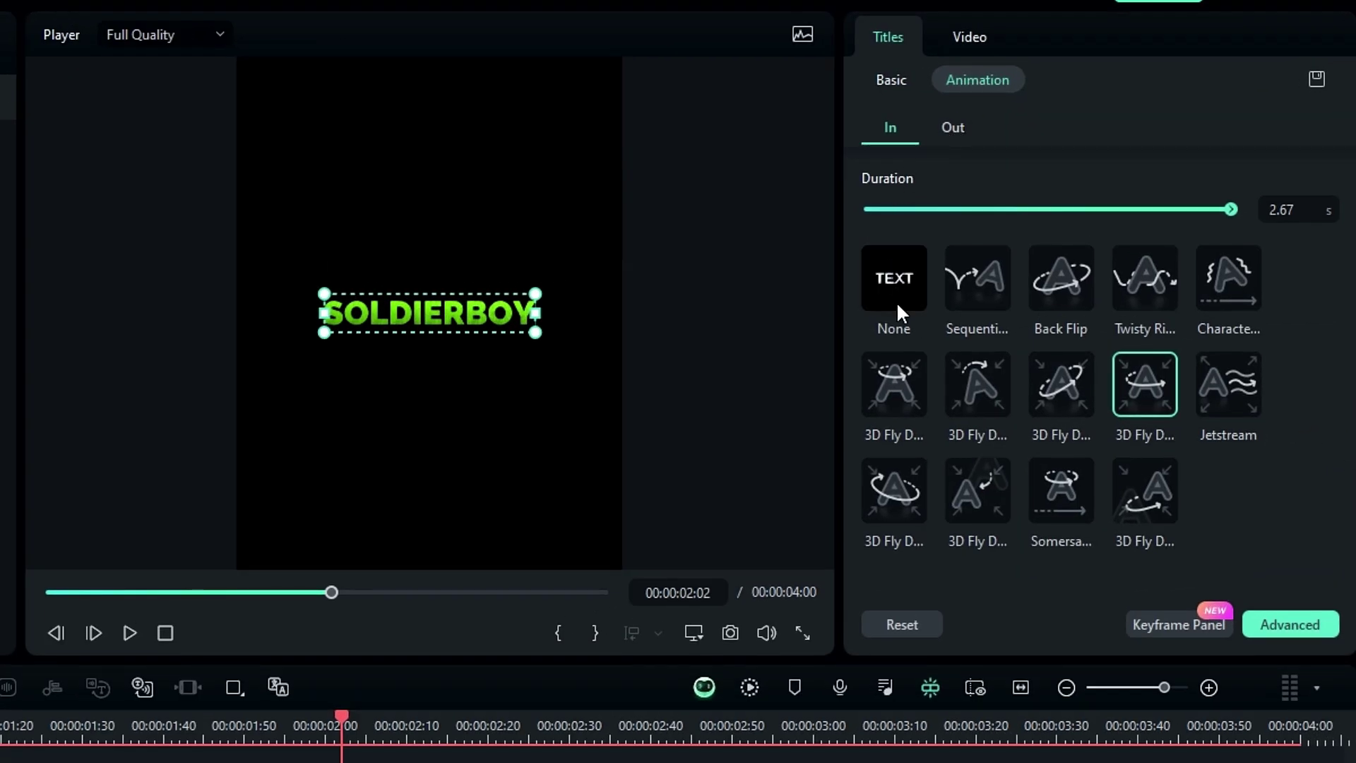
# Step: Apply the second 3D Fly In-animation preset and set its duration to 2.58 seconds
pyautogui.click(913, 367)
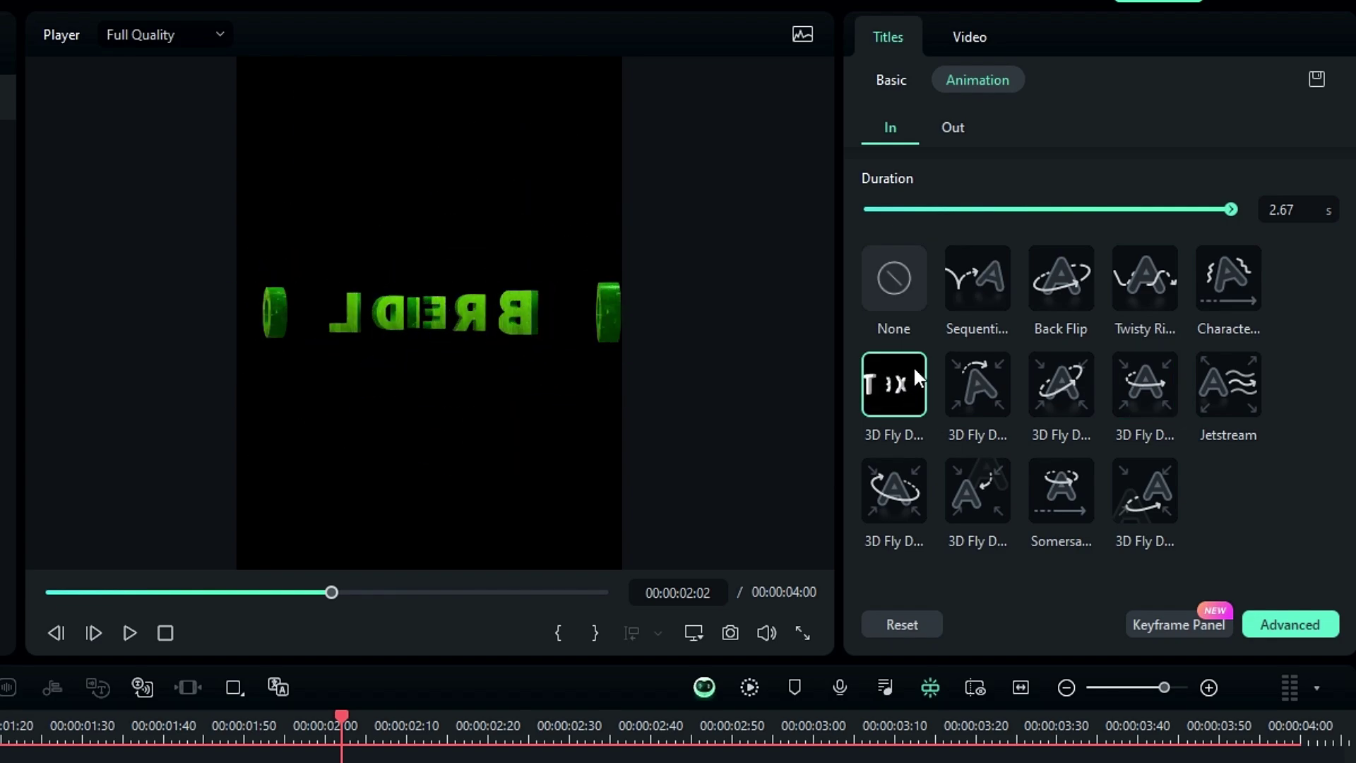
pyautogui.click(1041, 385)
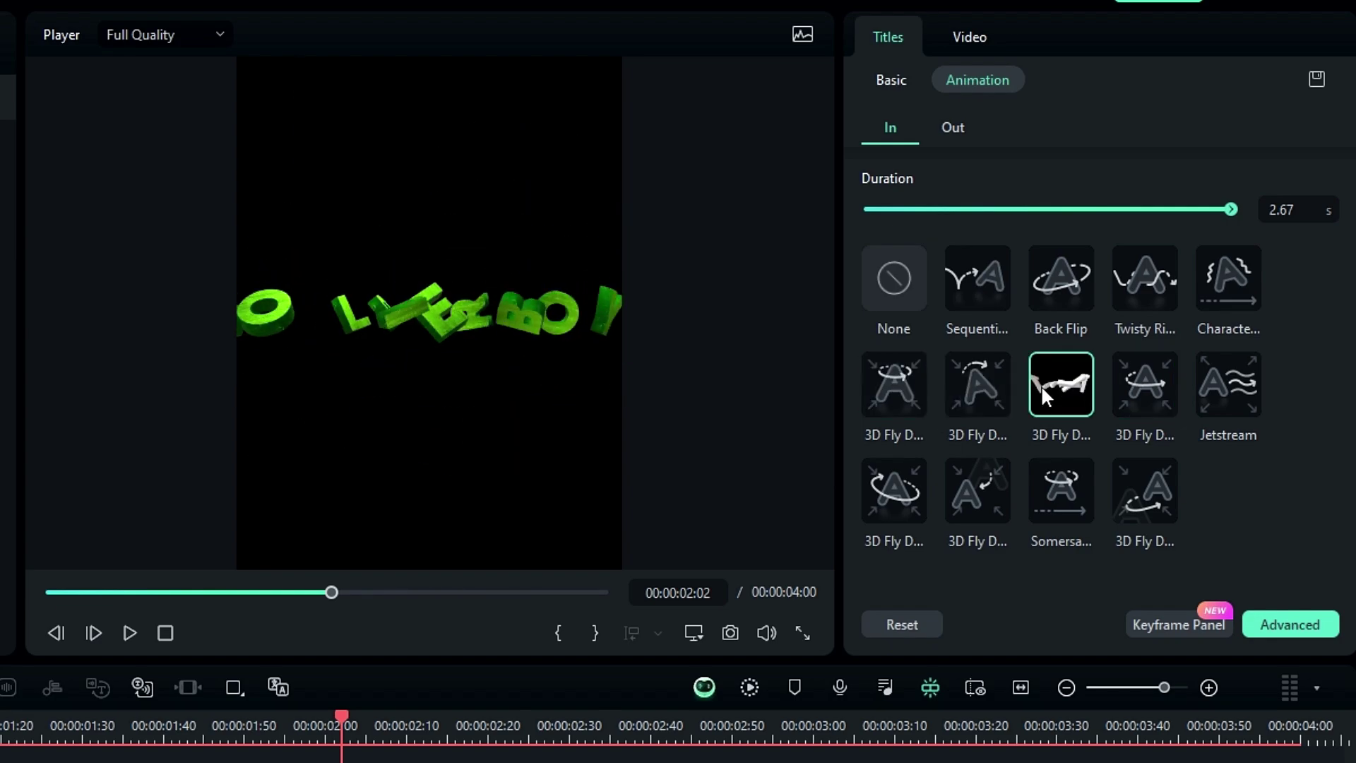
pyautogui.click(1136, 384)
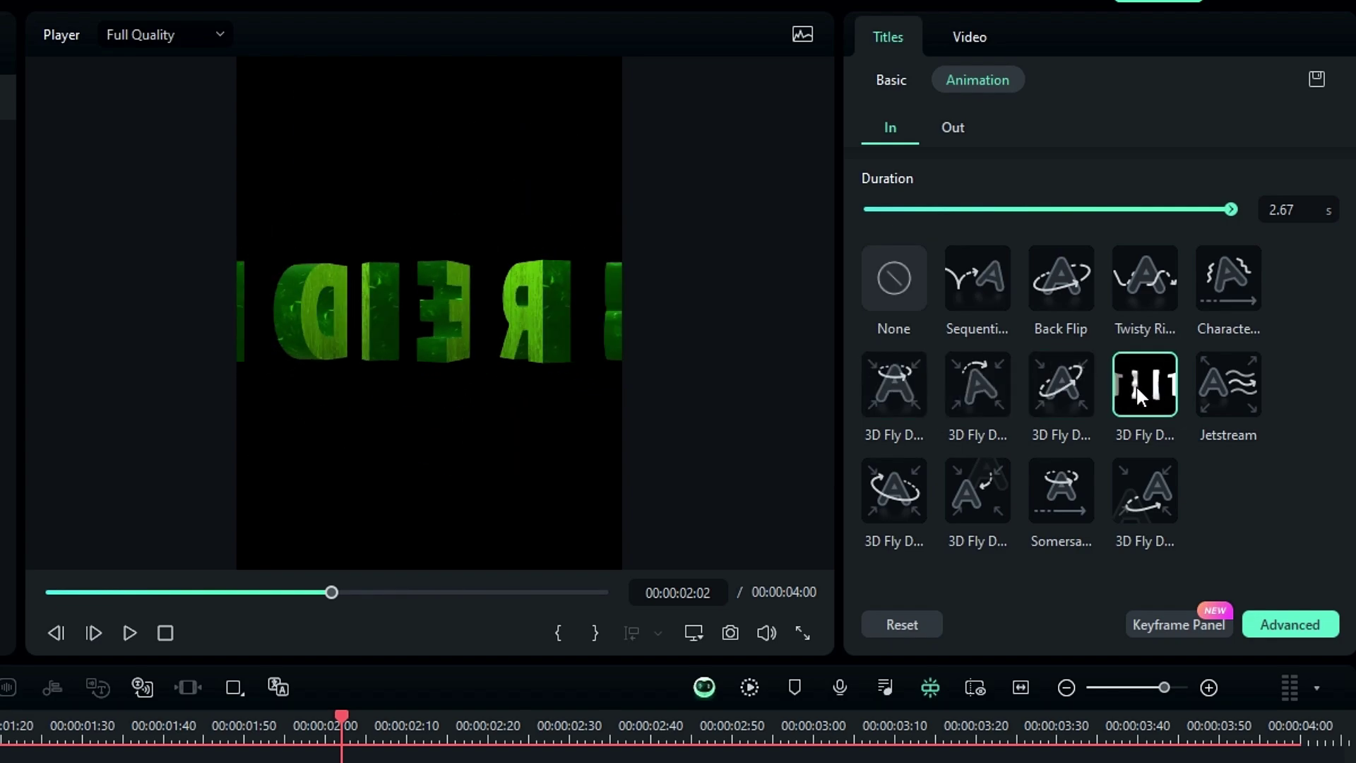
pyautogui.click(983, 393)
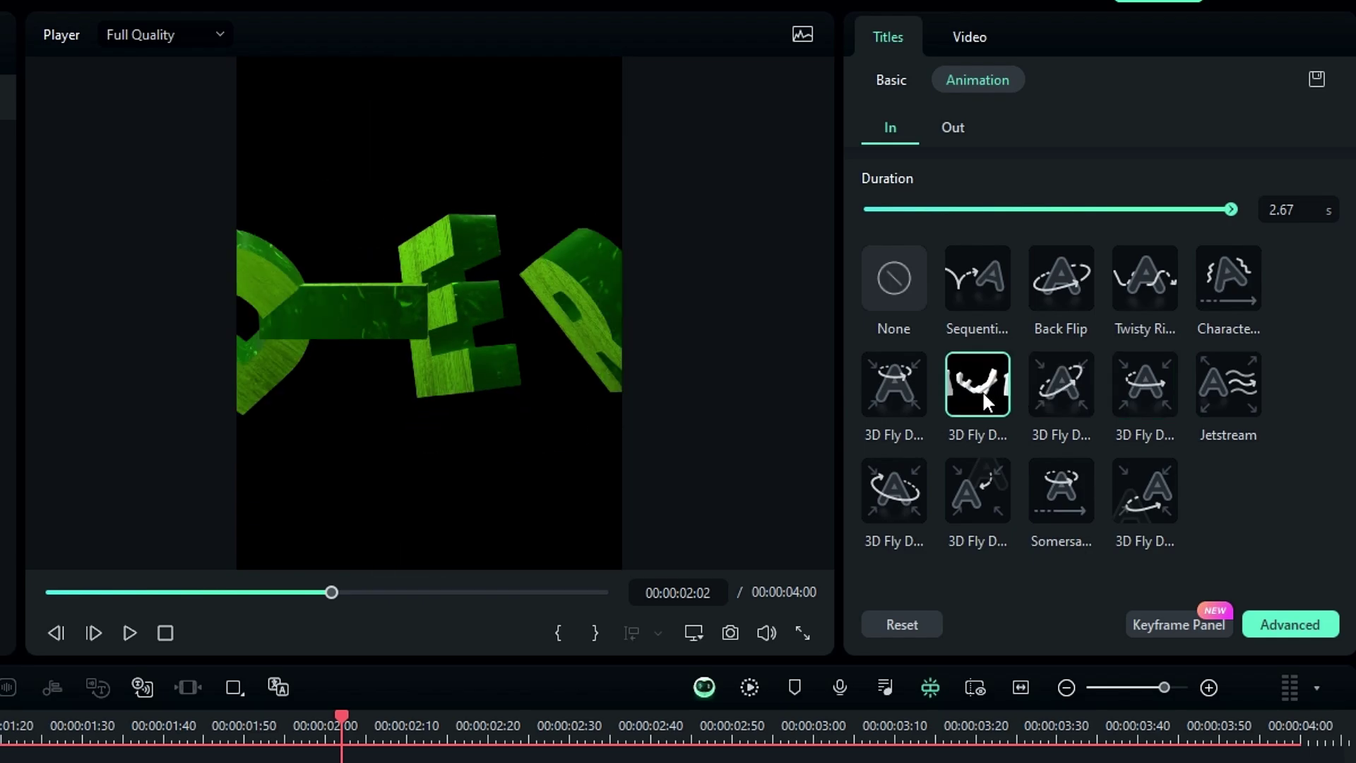
pyautogui.click(1290, 210)
pyautogui.write('2.58')
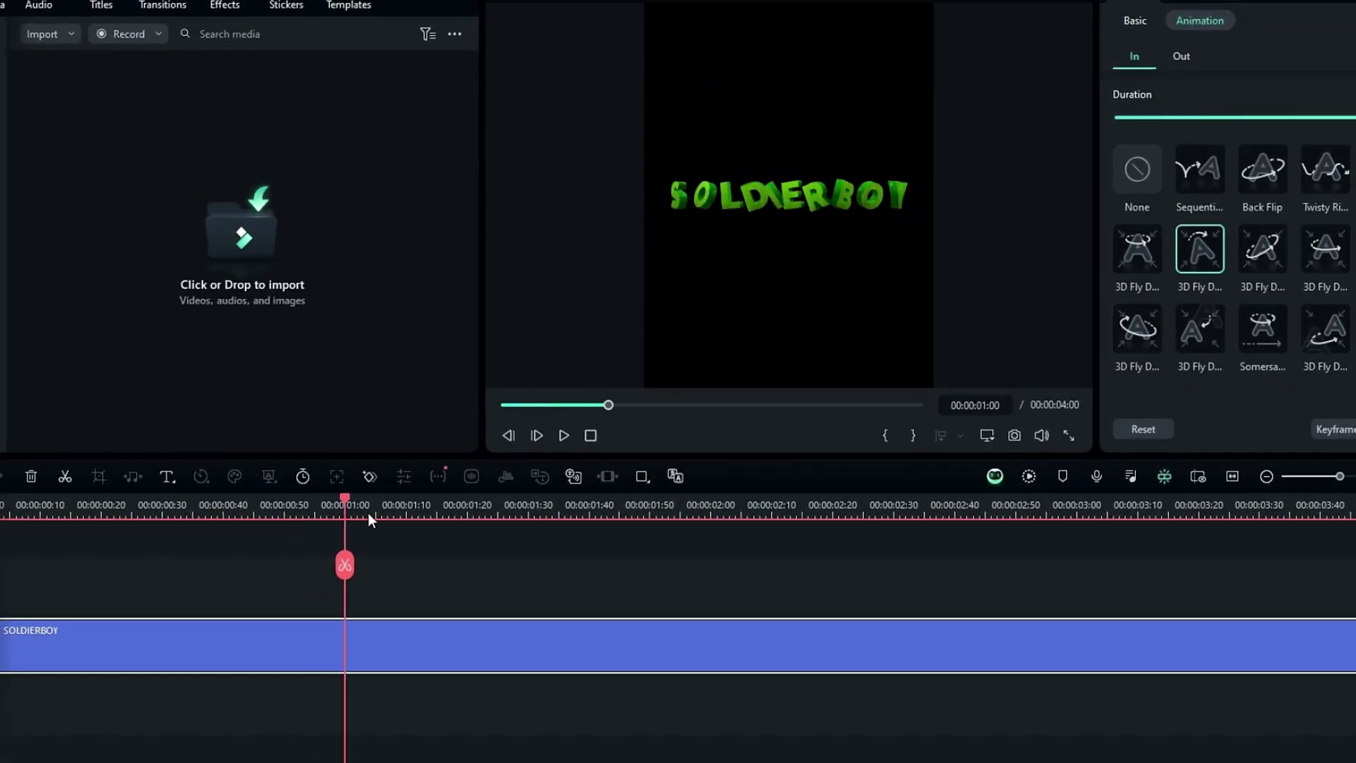
pyautogui.click(749, 503)
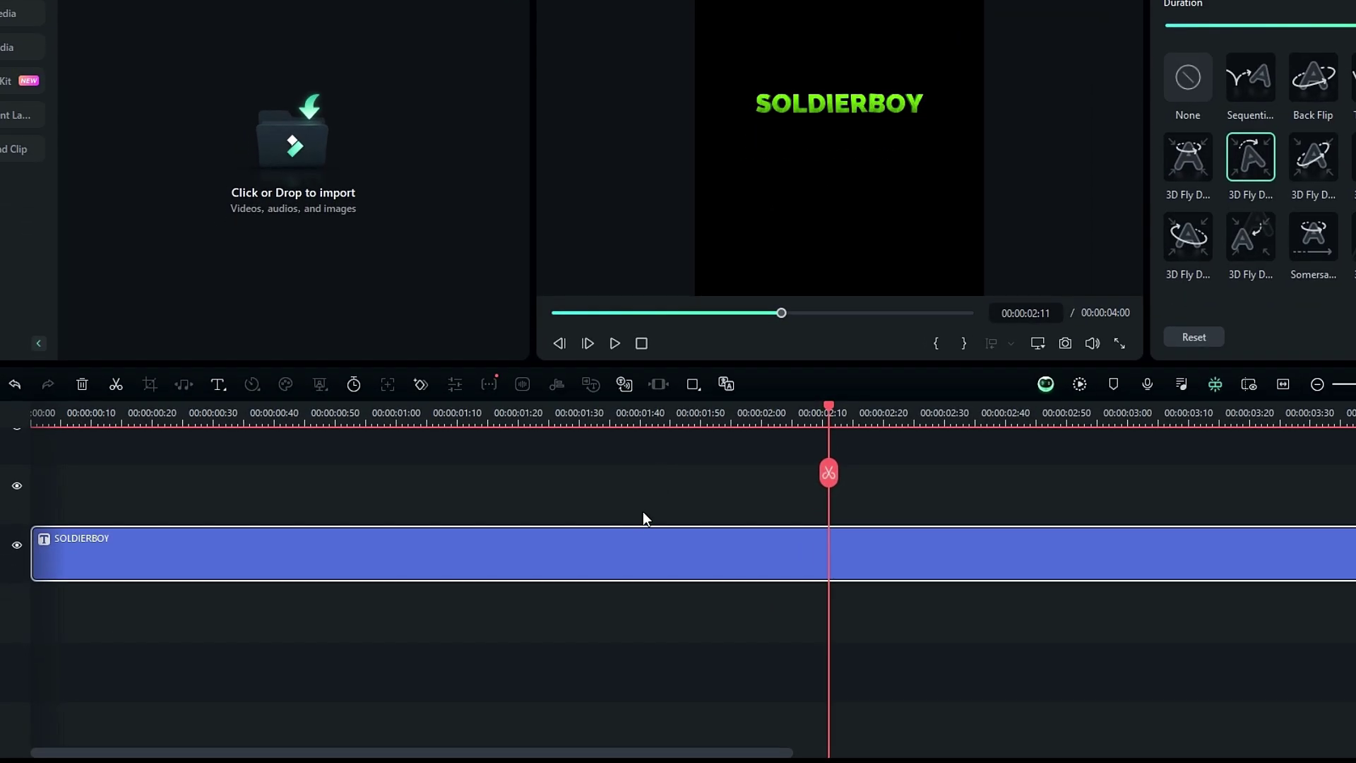
pyautogui.hotkey('alt', 'g')
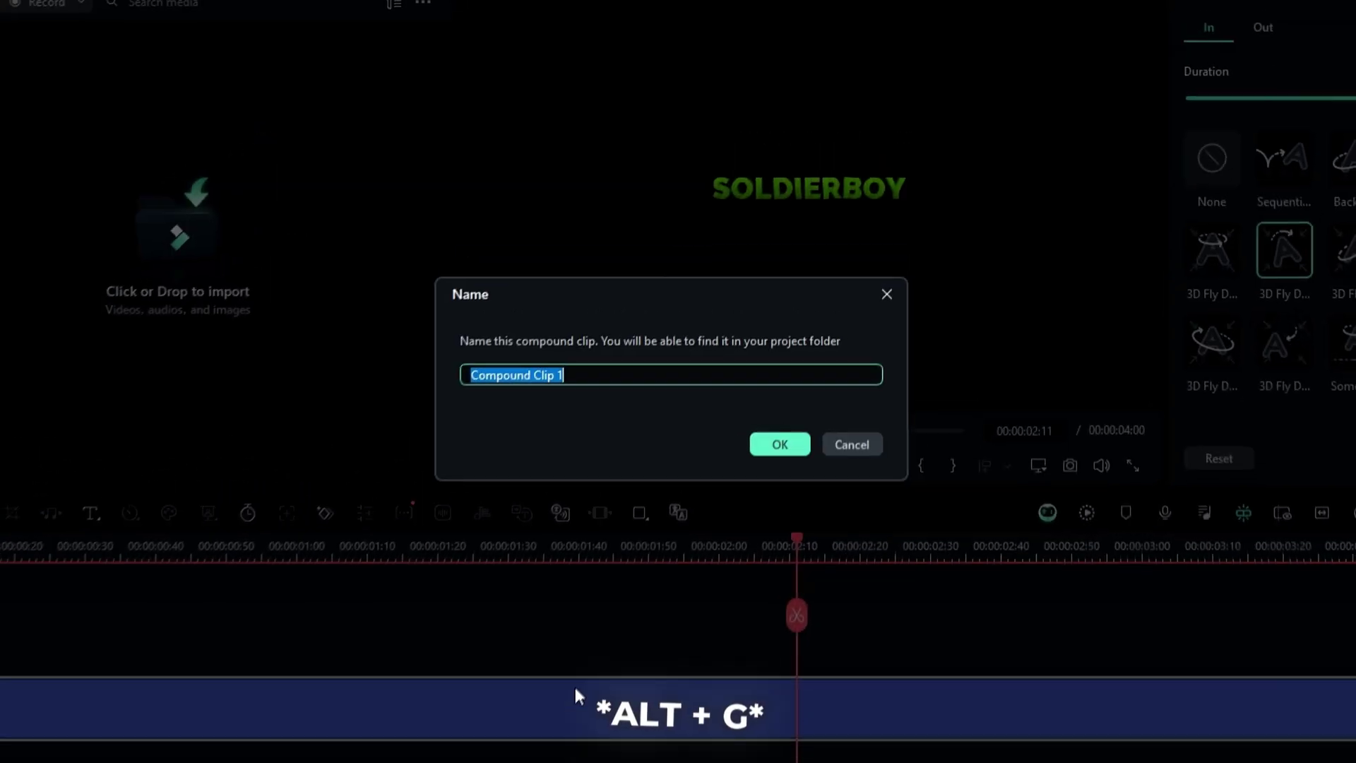
pyautogui.write('Text')
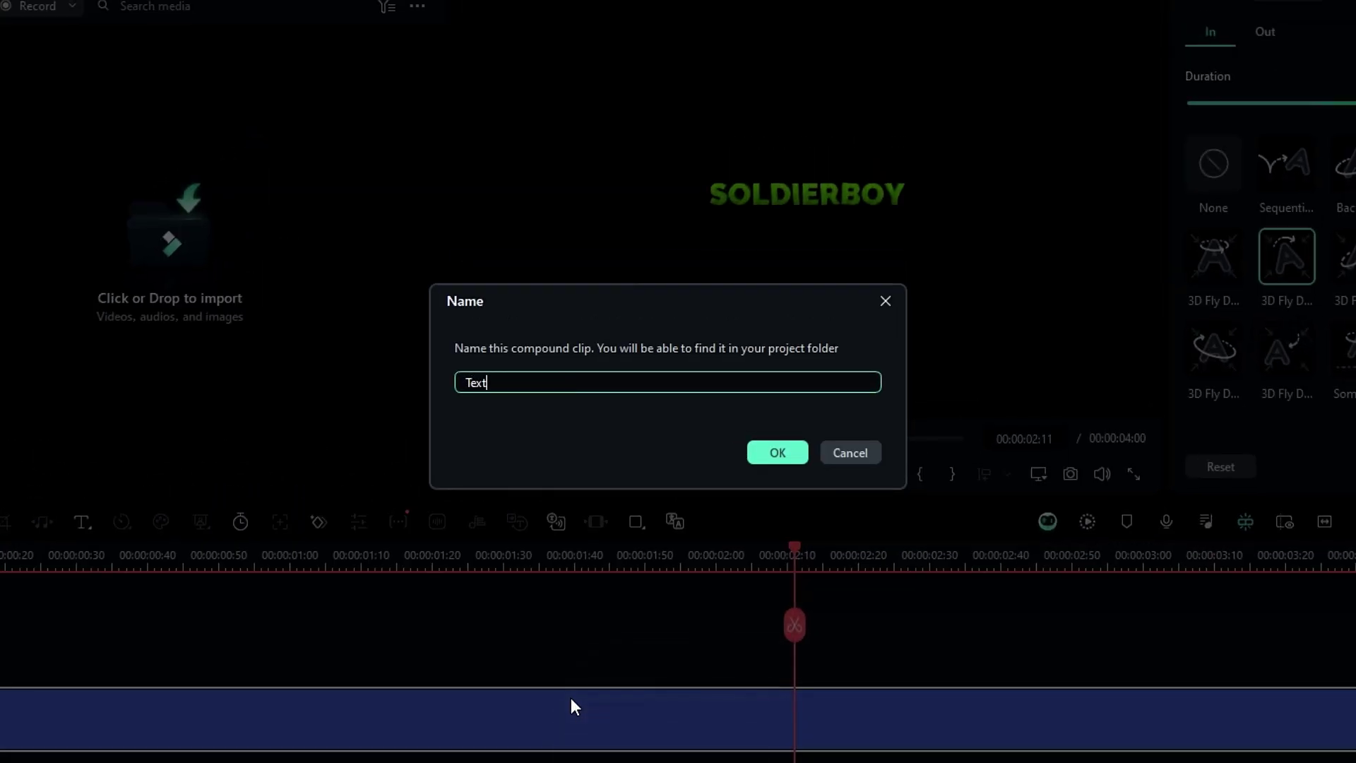
pyautogui.press('Return')
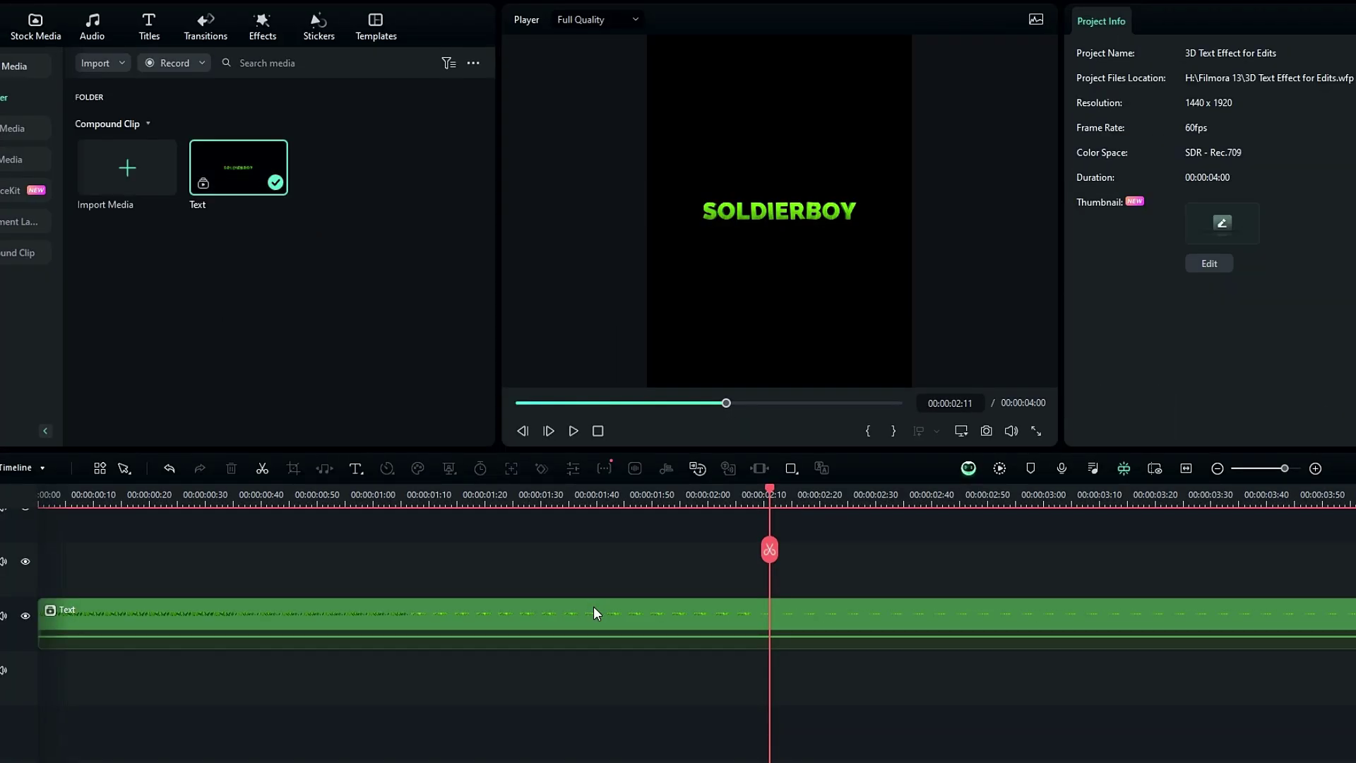
pyautogui.click(634, 612)
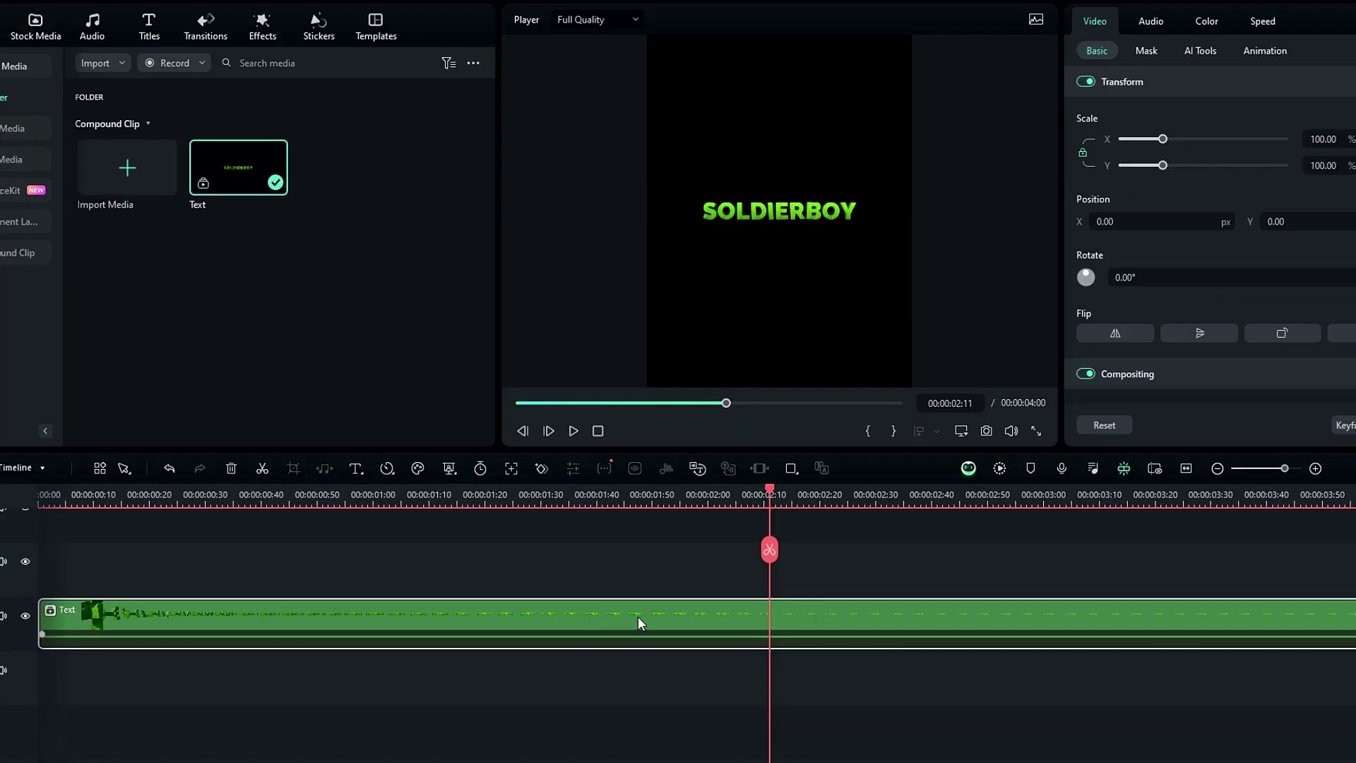
pyautogui.click(1264, 51)
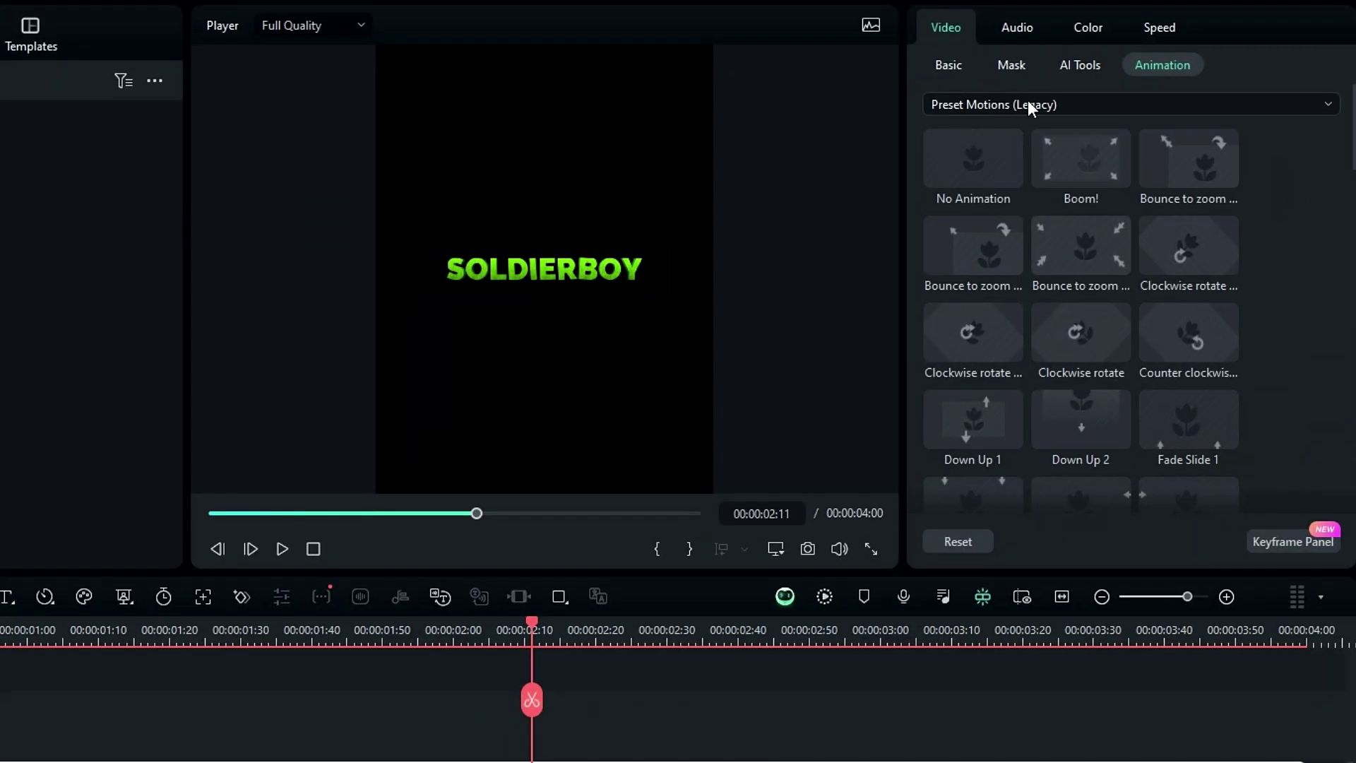
pyautogui.click(1028, 104)
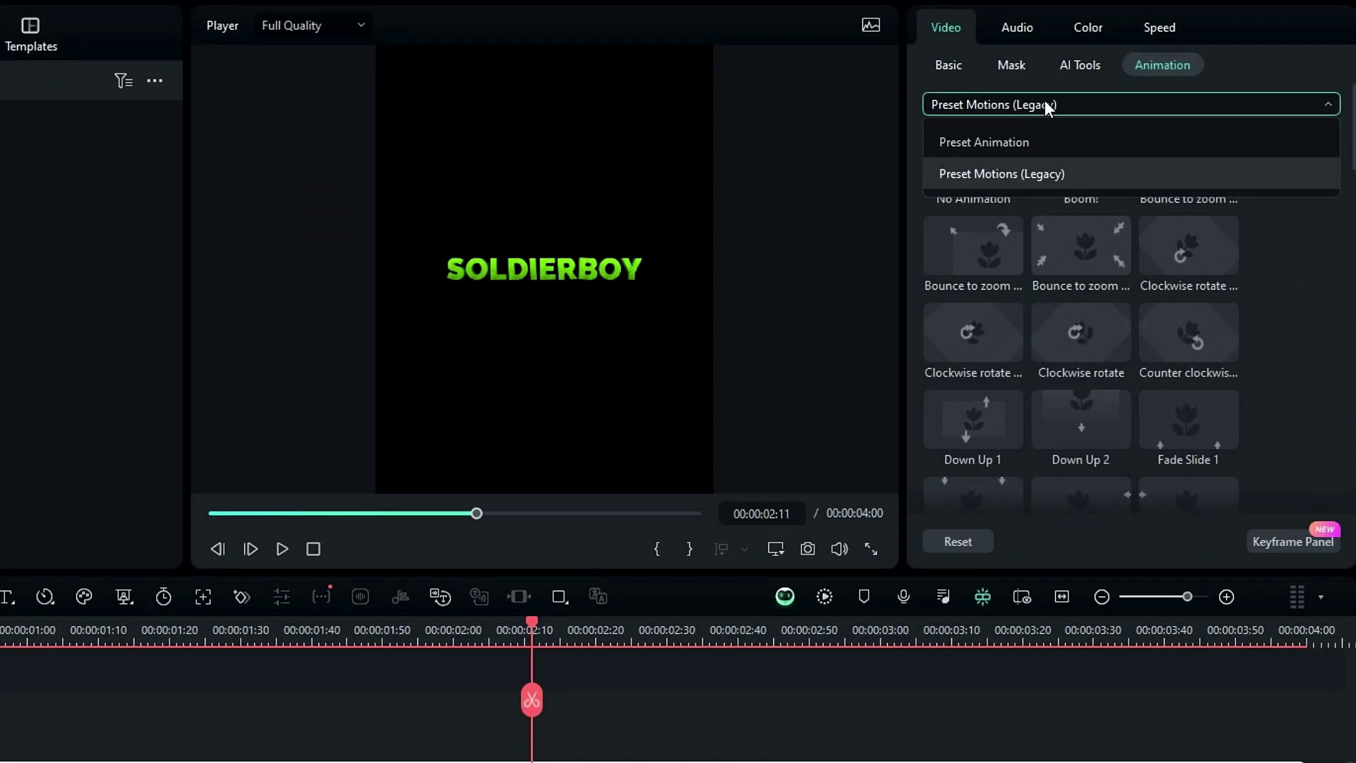
pyautogui.click(1035, 172)
pyautogui.scroll(-4, 1253, 253)
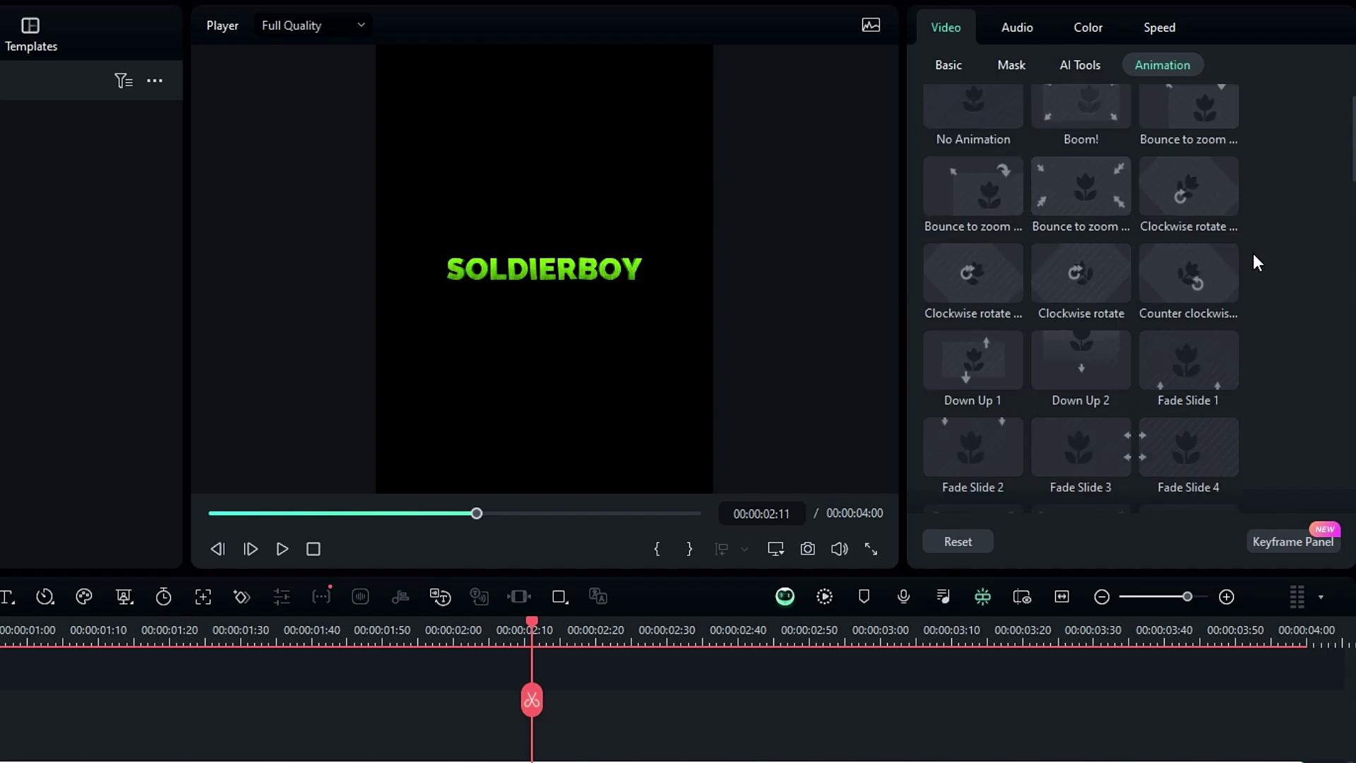
pyautogui.click(1197, 300)
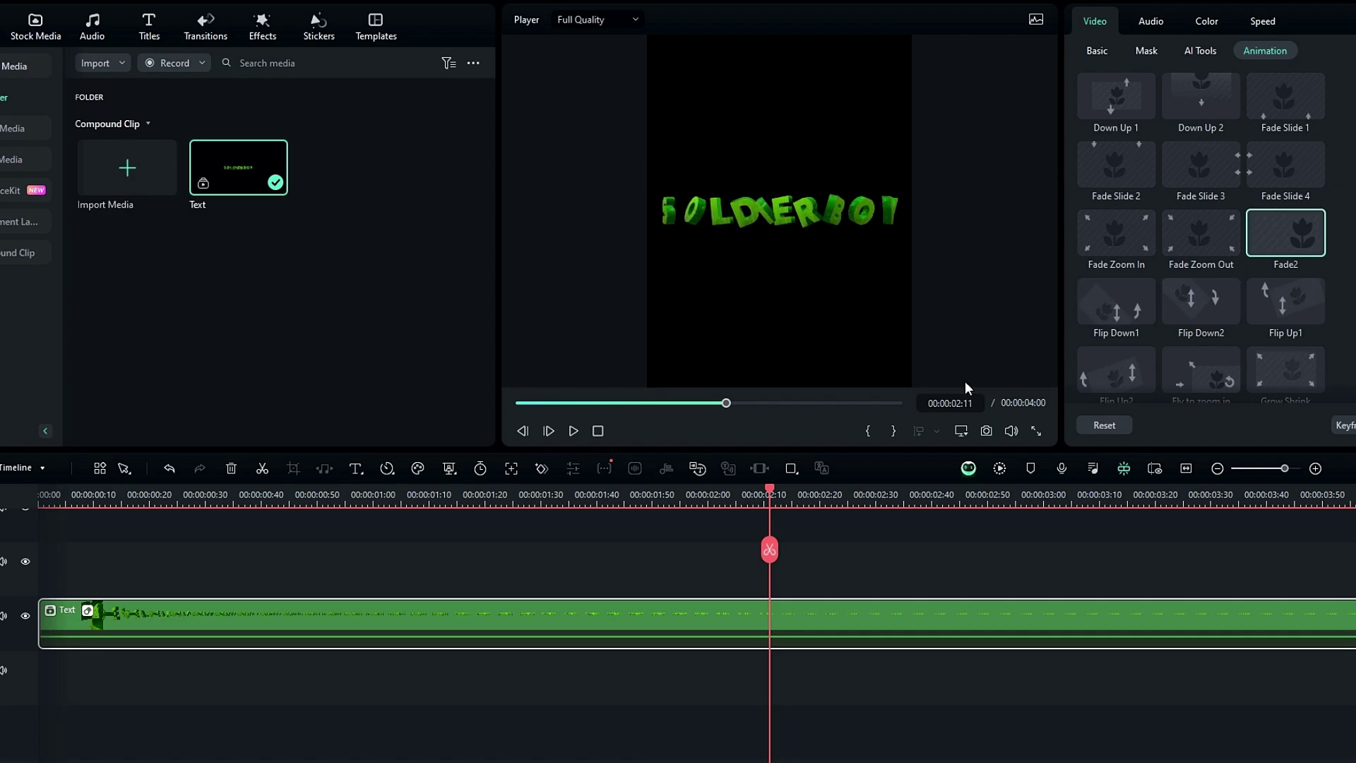
pyautogui.moveTo(322, 500); pyautogui.dragTo(551, 550)
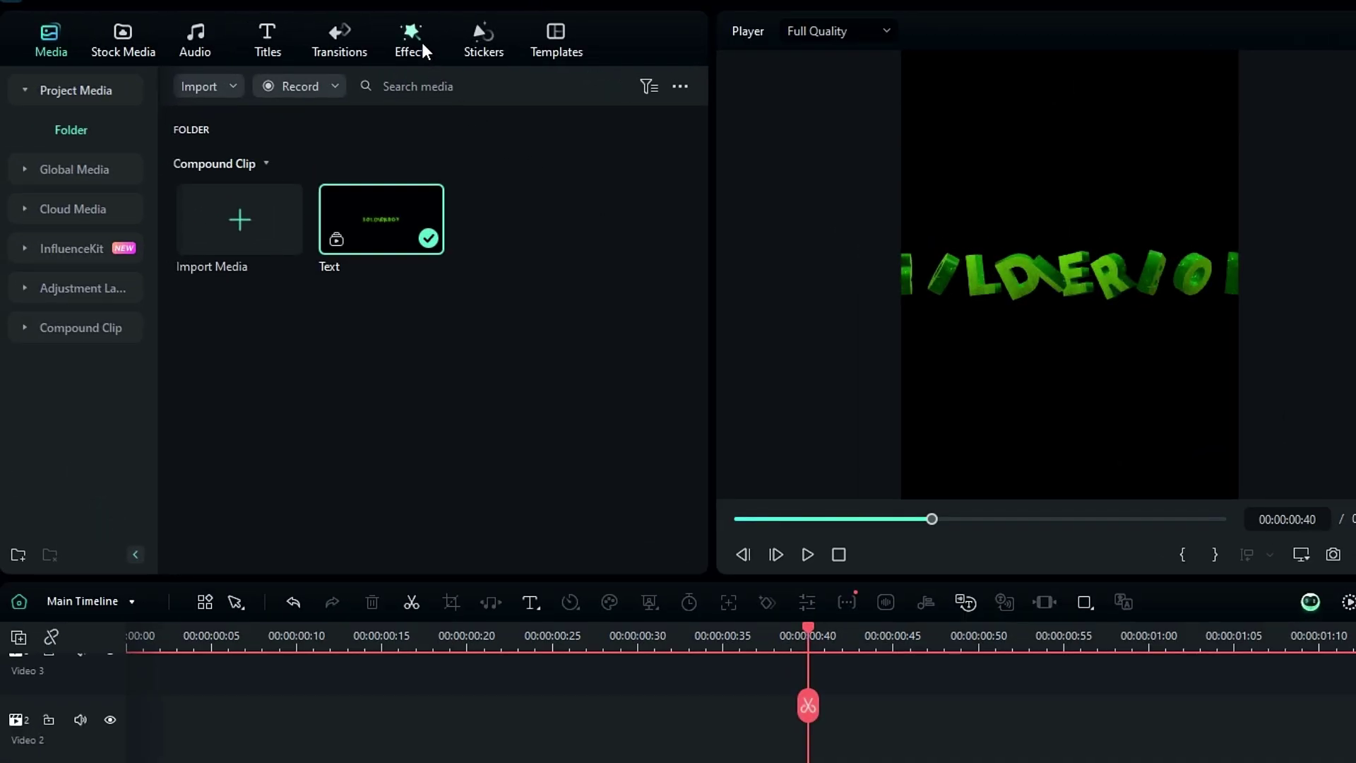
# Step: Apply BCC Plus Glow from Boris FX Plus Lights to the text clip
pyautogui.click(414, 44)
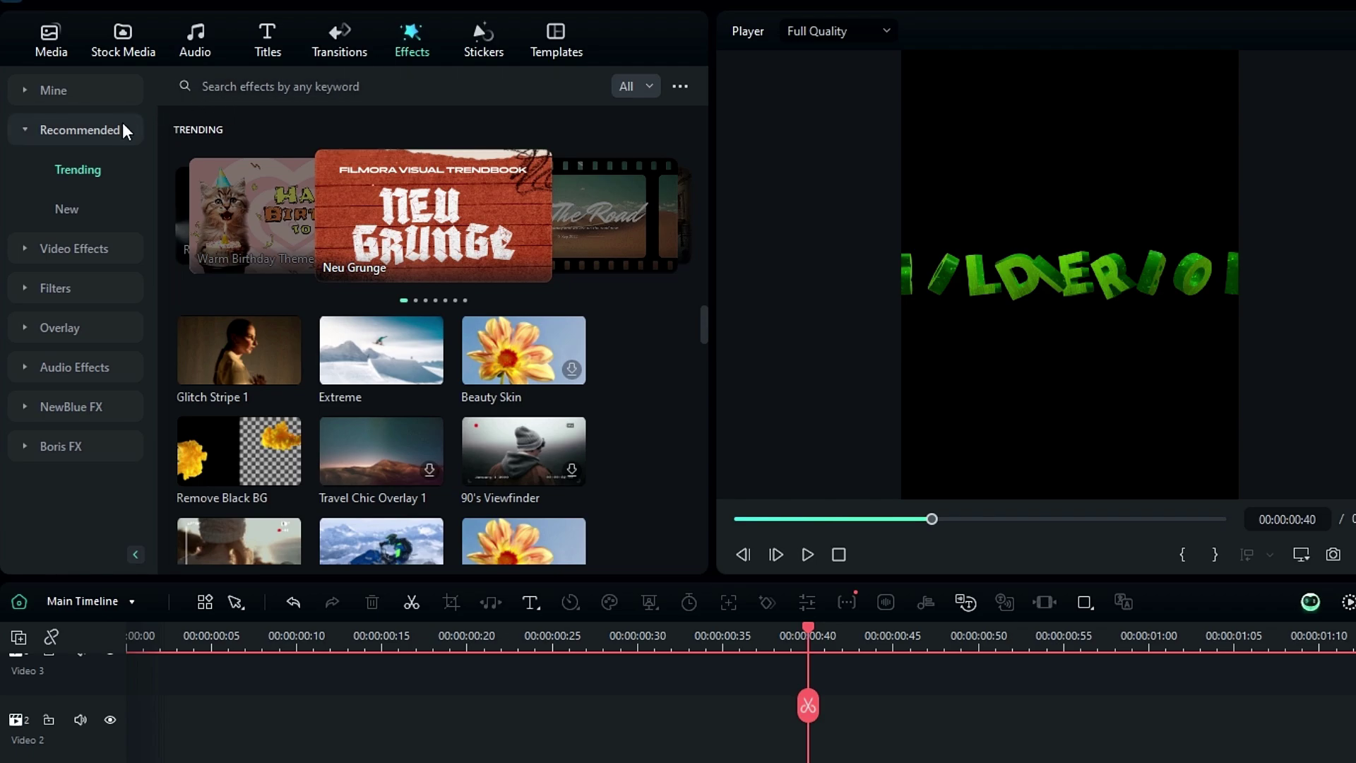
pyautogui.click(74, 451)
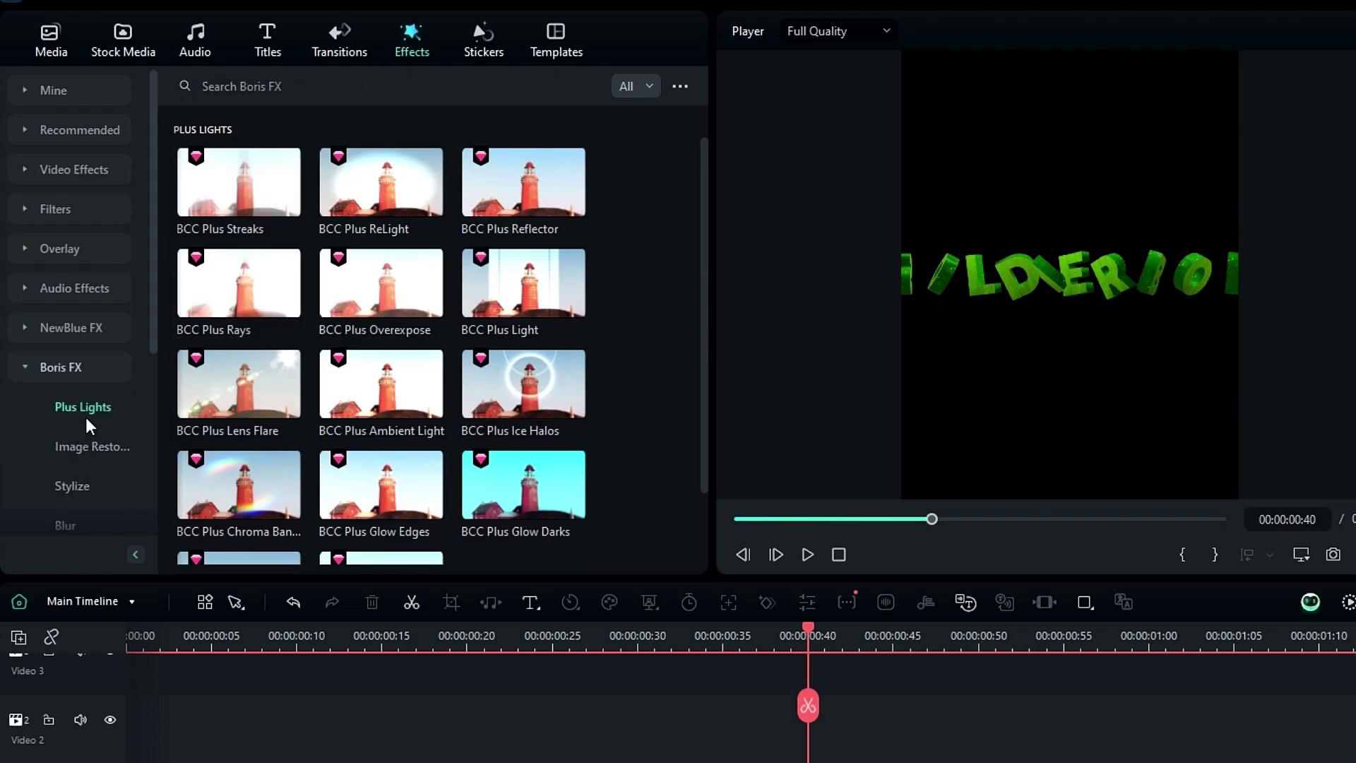
pyautogui.scroll(-2, 358, 393)
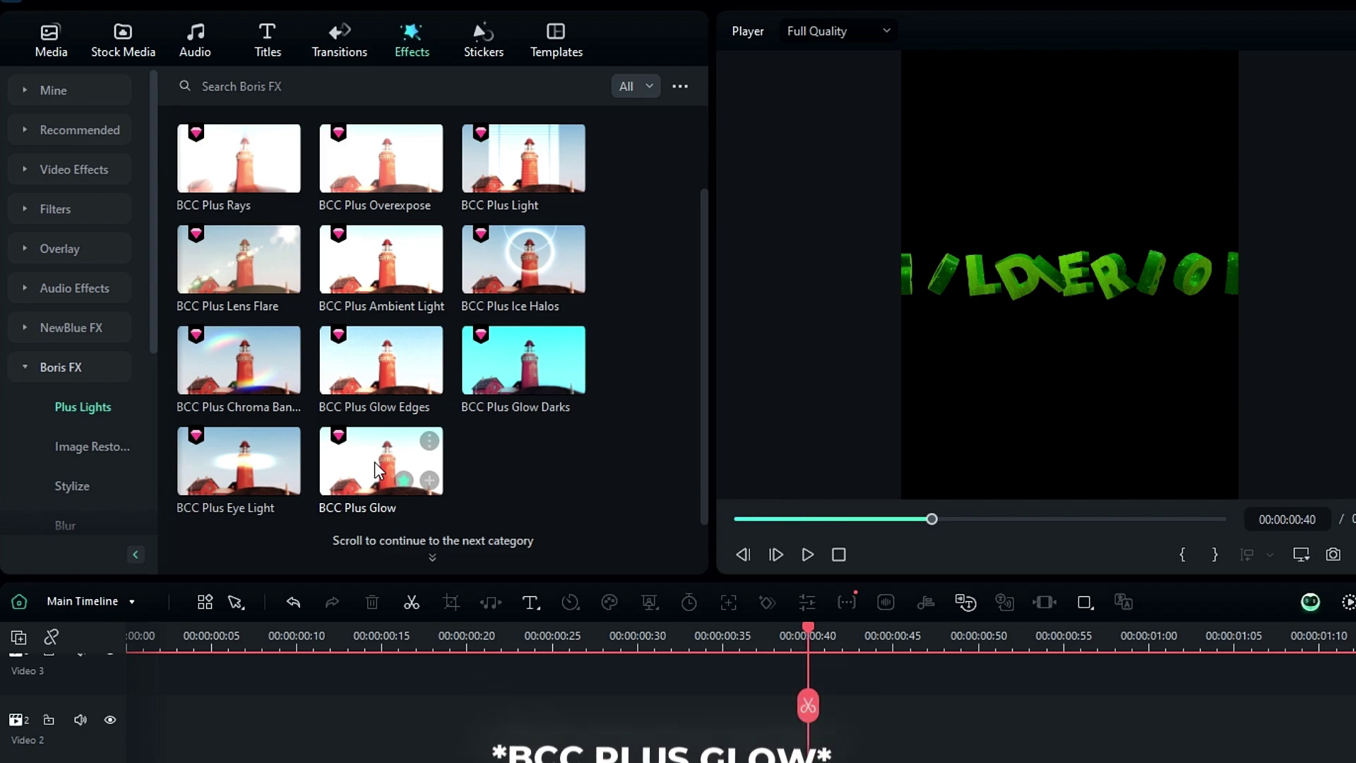
pyautogui.moveTo(411, 448); pyautogui.dragTo(412, 505)
pyautogui.moveTo(339, 452); pyautogui.dragTo(428, 696)
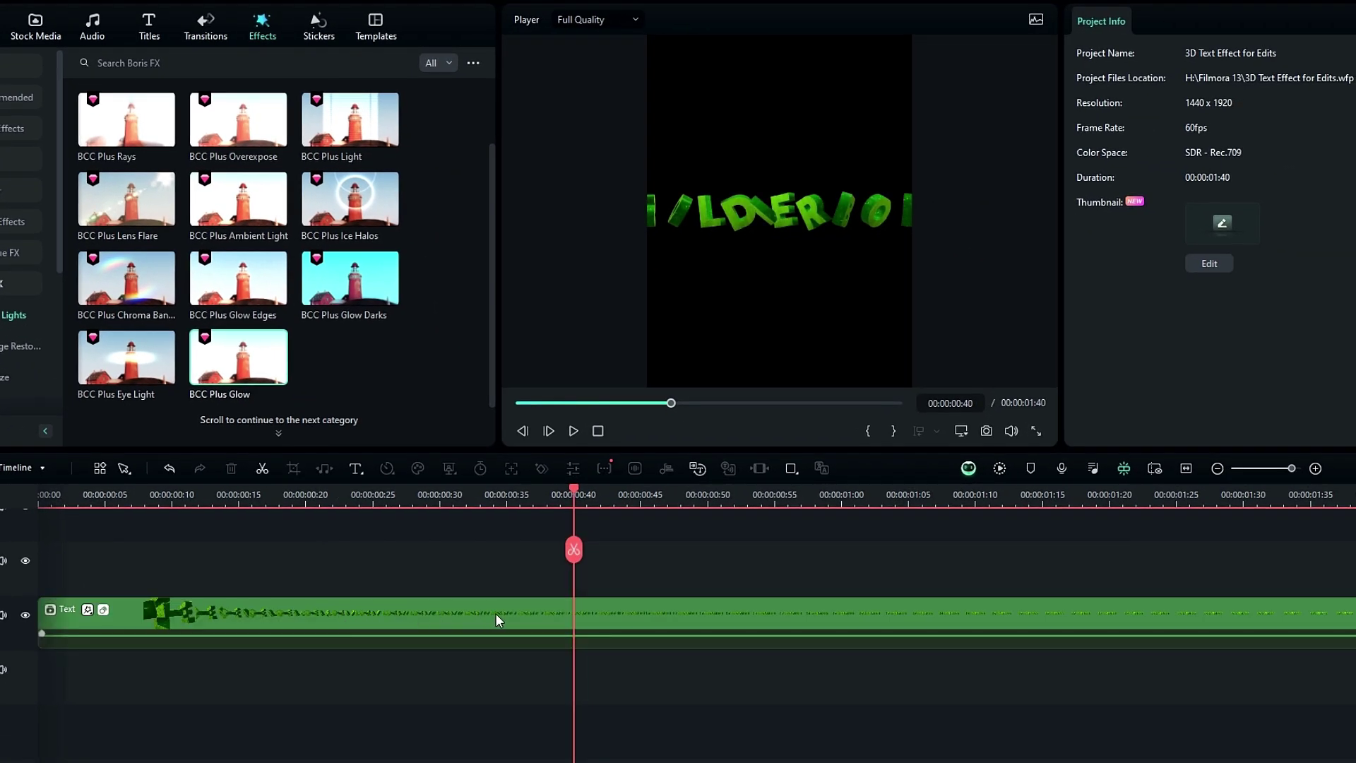
# Step: Set the glow's Brightness to 140
pyautogui.click(601, 696)
pyautogui.click(1234, 33)
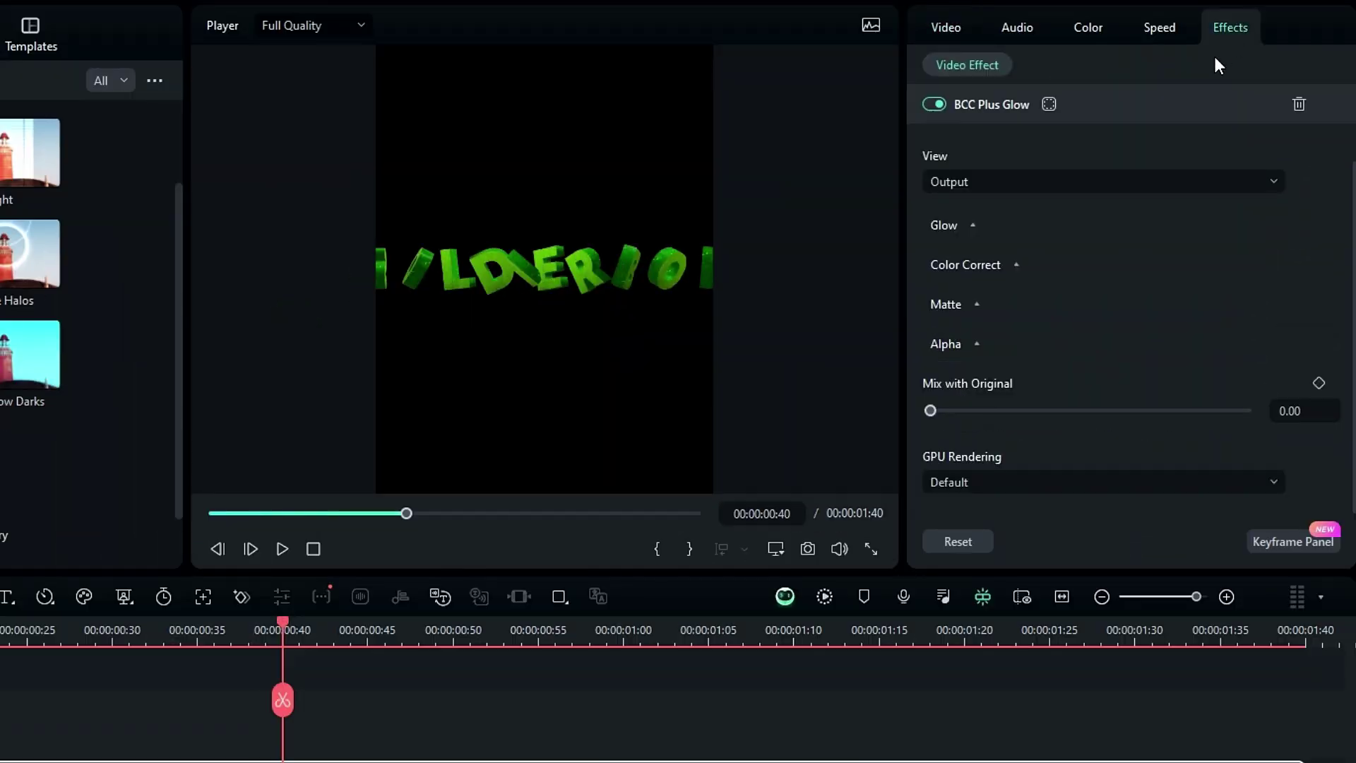
pyautogui.click(969, 227)
pyautogui.click(1011, 347)
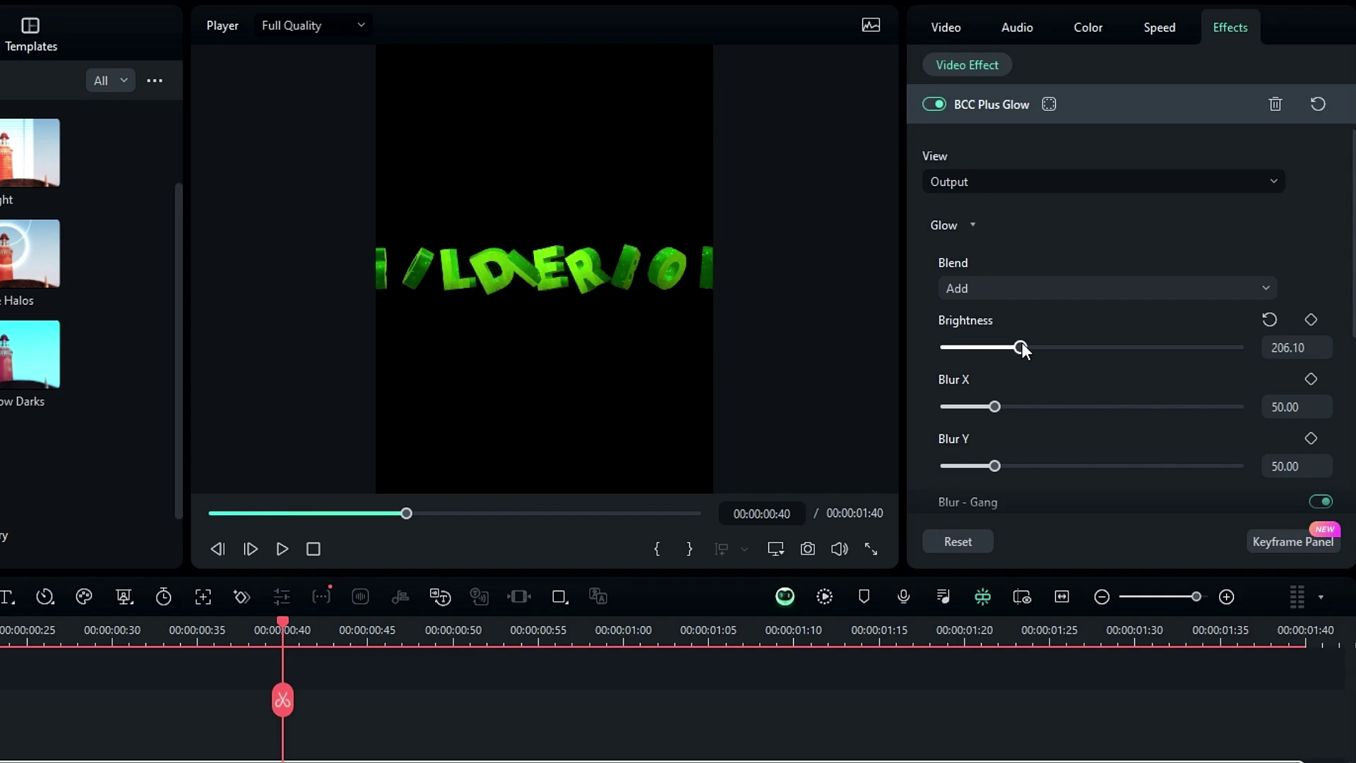
pyautogui.click(1319, 344)
pyautogui.write('140')
pyautogui.press('Return')
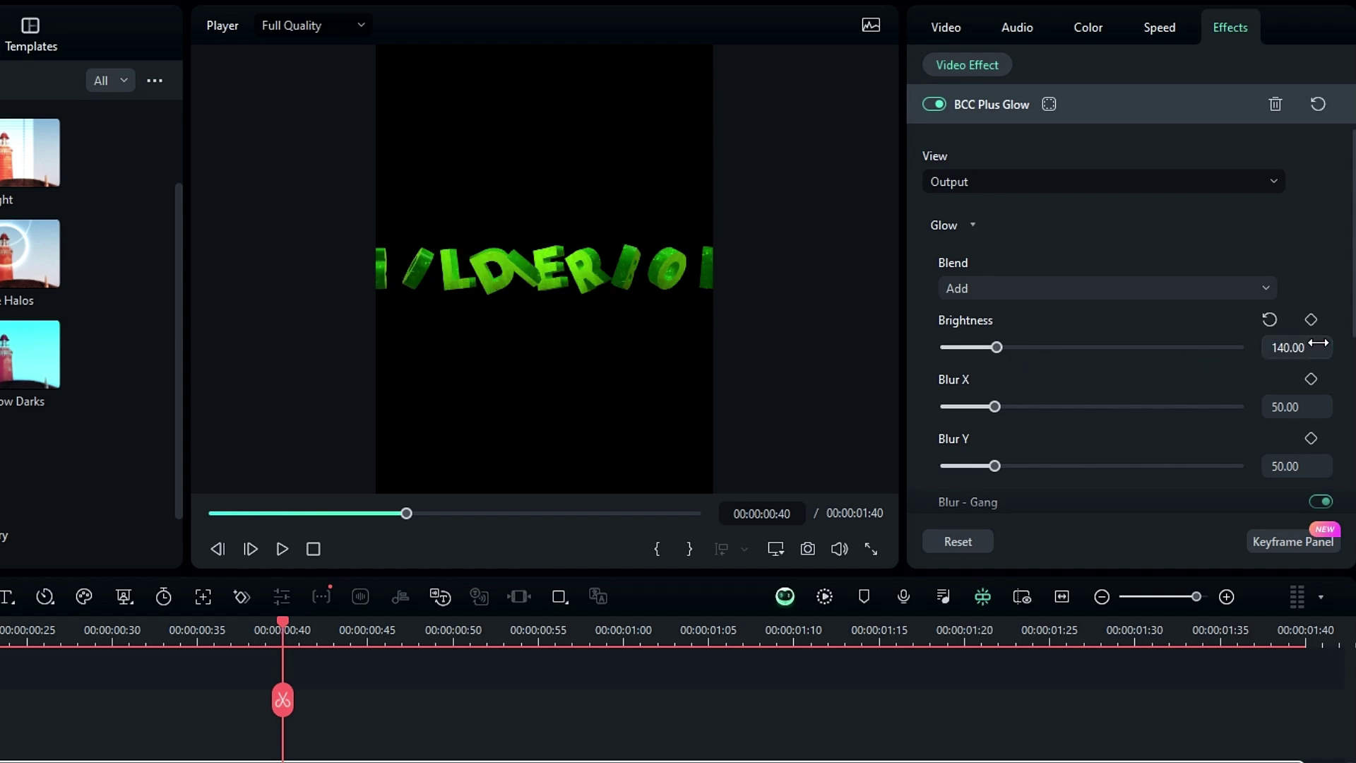
# Step: Set the glow's Color Correct hue to 332
pyautogui.scroll(-5, 1159, 382)
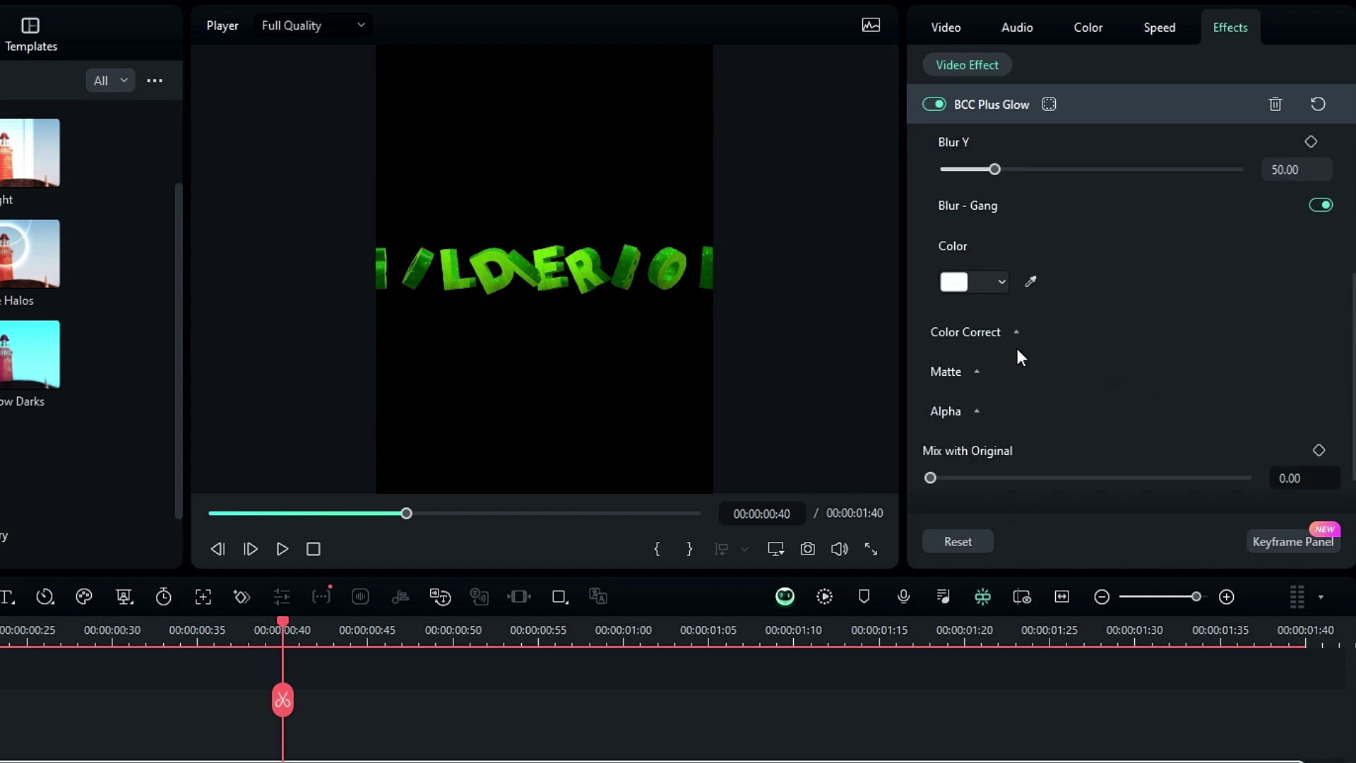
pyautogui.click(992, 334)
pyautogui.moveTo(1091, 394); pyautogui.dragTo(1133, 398)
pyautogui.click(1296, 394)
pyautogui.write('332')
pyautogui.press('Return')
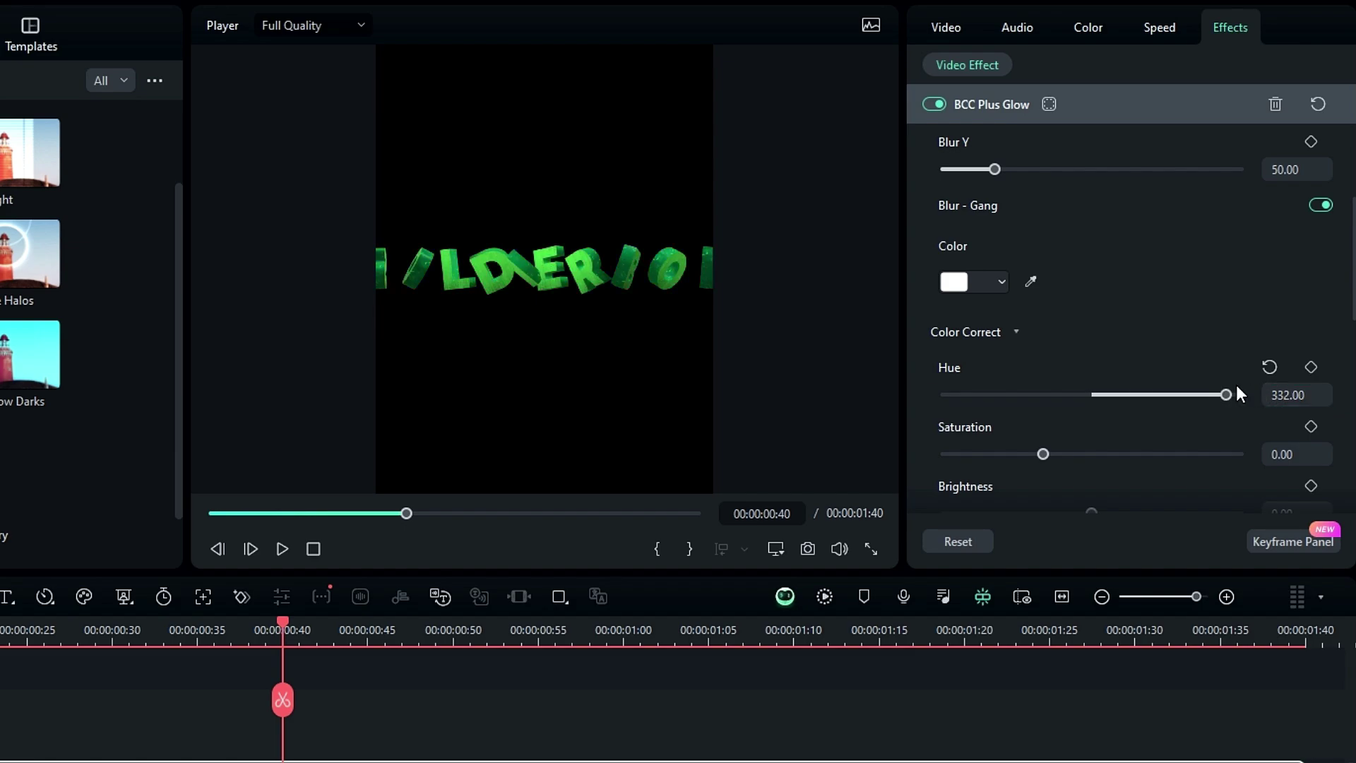
# Step: Raise the glow contrast to 37 and set GPU Rendering to 16 bit float
pyautogui.scroll(-3, 1139, 400)
pyautogui.moveTo(1099, 393); pyautogui.dragTo(1142, 397)
pyautogui.click(1292, 395)
pyautogui.scroll(-3, 1180, 374)
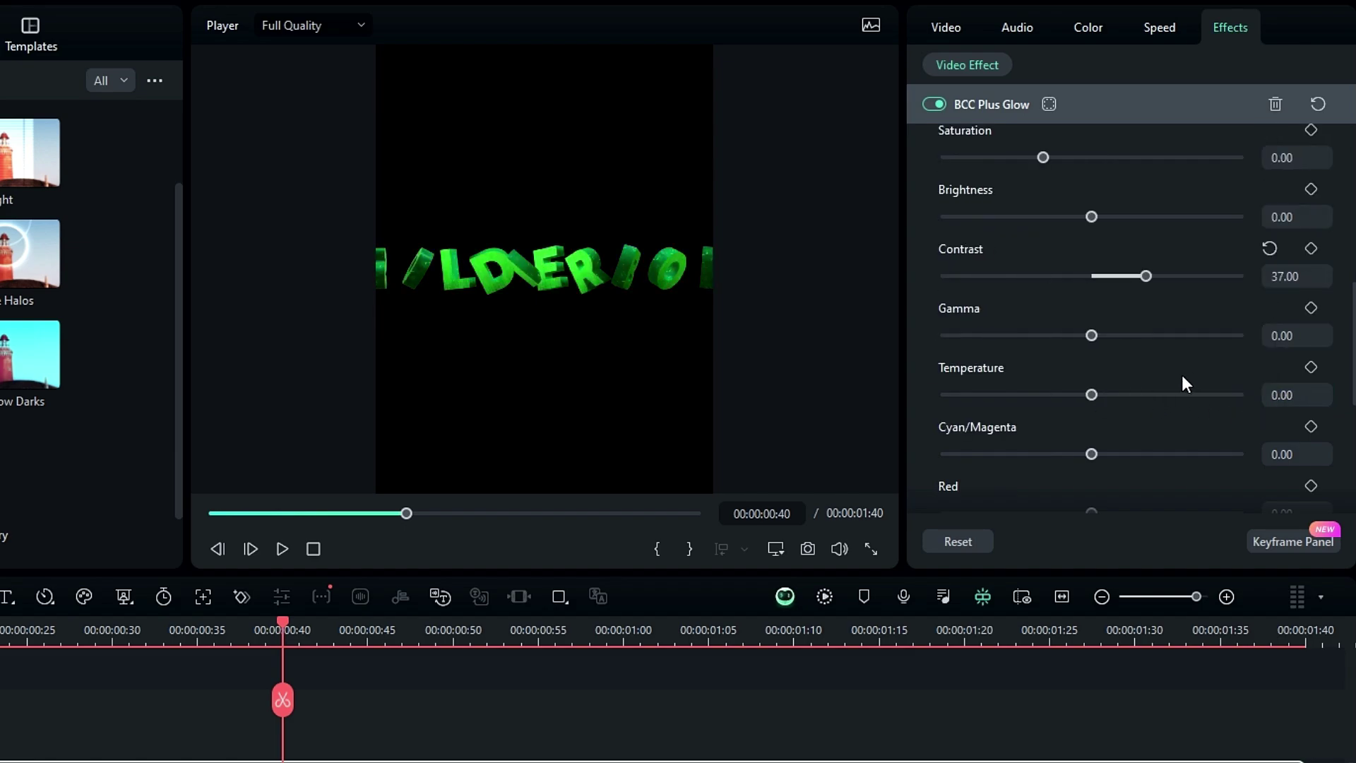
pyautogui.moveTo(1130, 336); pyautogui.dragTo(1109, 341)
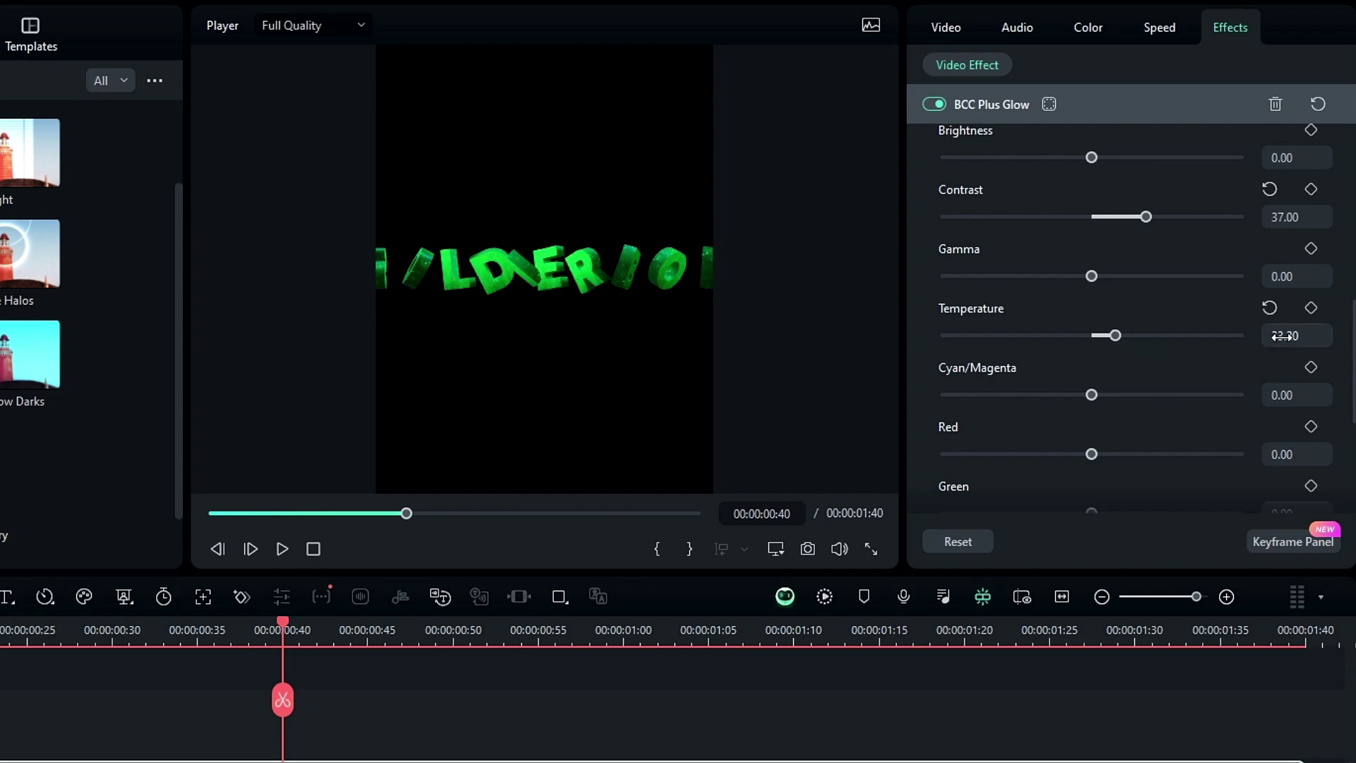
pyautogui.scroll(-5, 1127, 337)
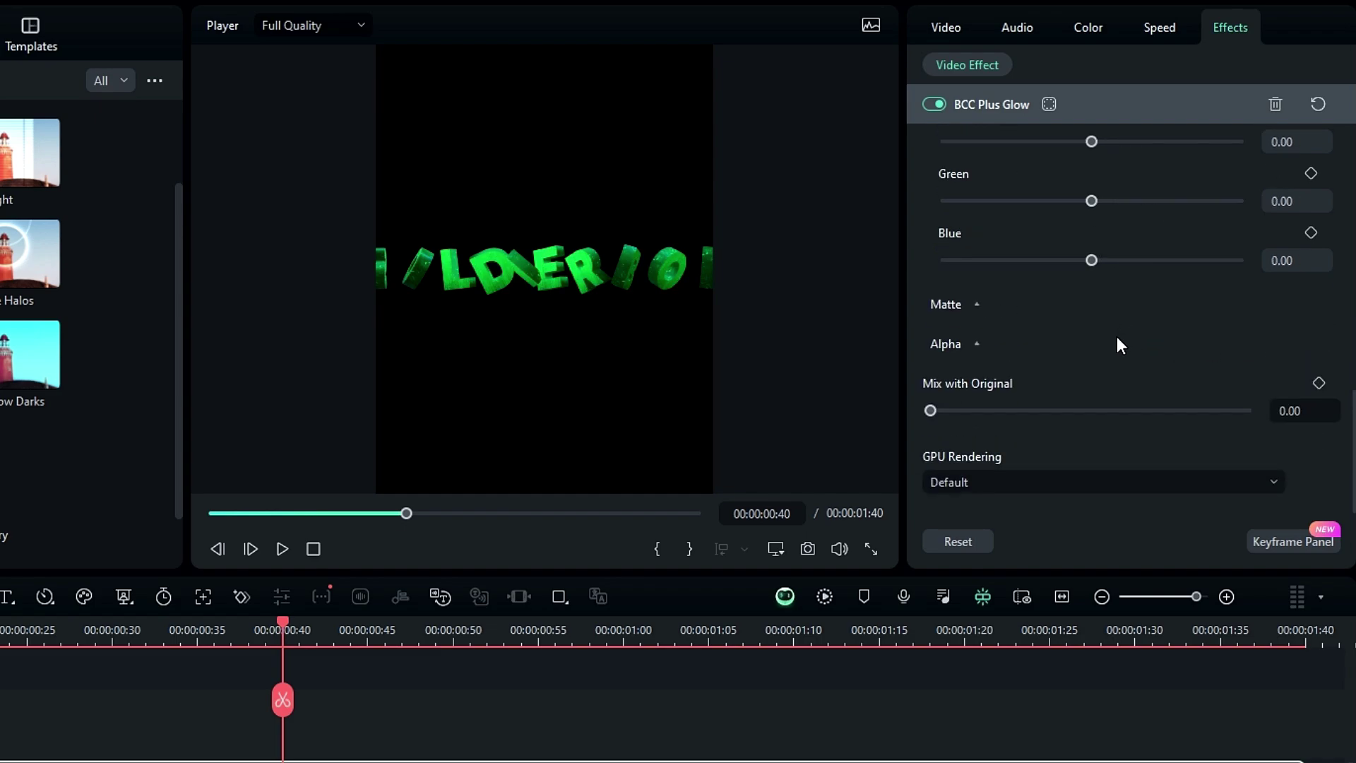
pyautogui.click(963, 480)
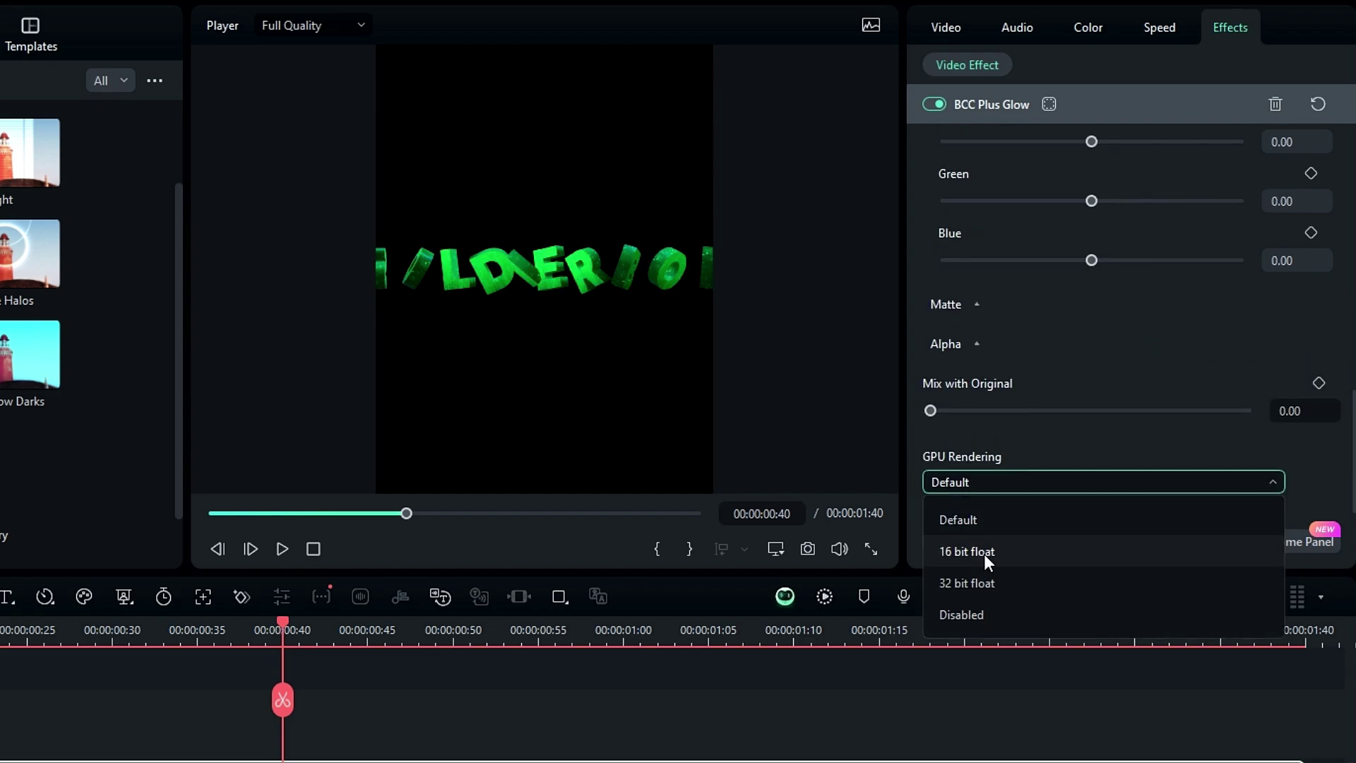
pyautogui.click(984, 553)
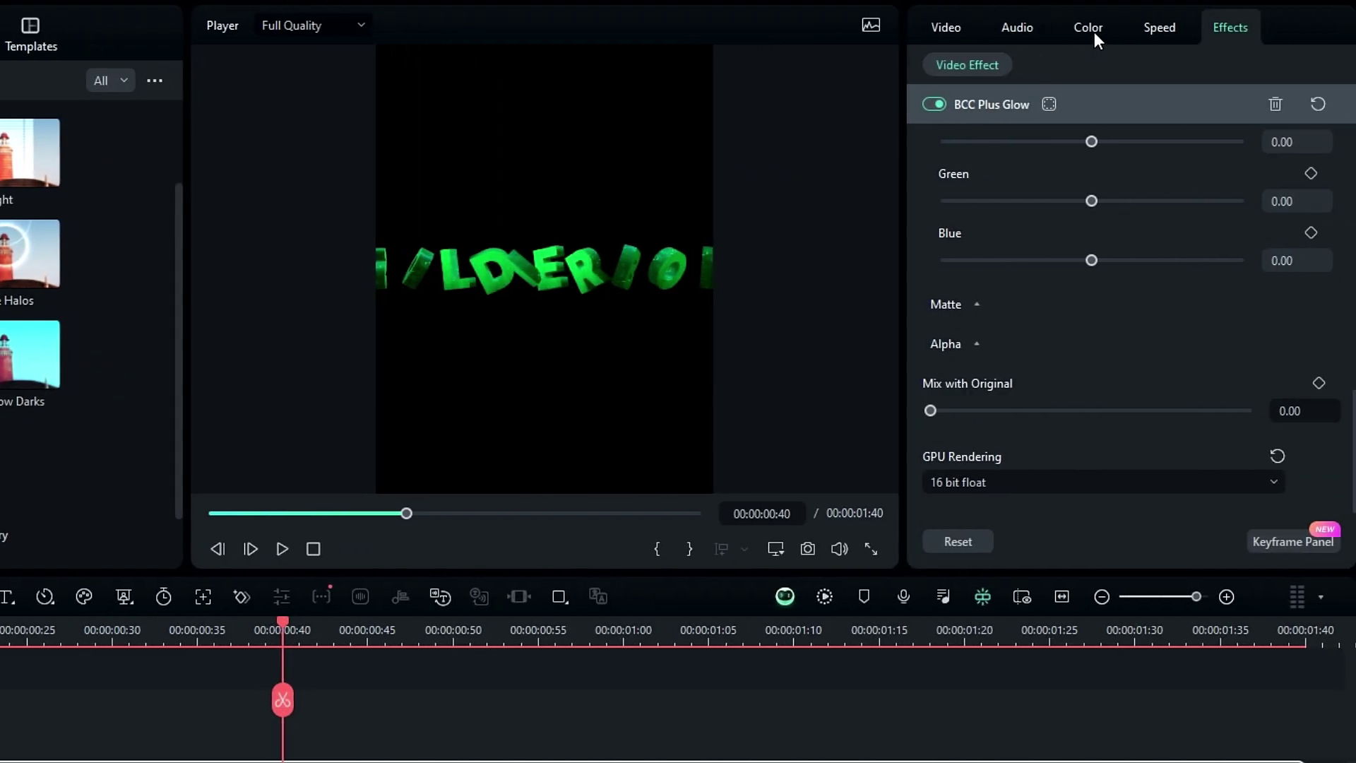
# Step: In Color > Curves, pull the luminance, red and green curves down toward teal-green
pyautogui.click(1094, 32)
pyautogui.click(1060, 62)
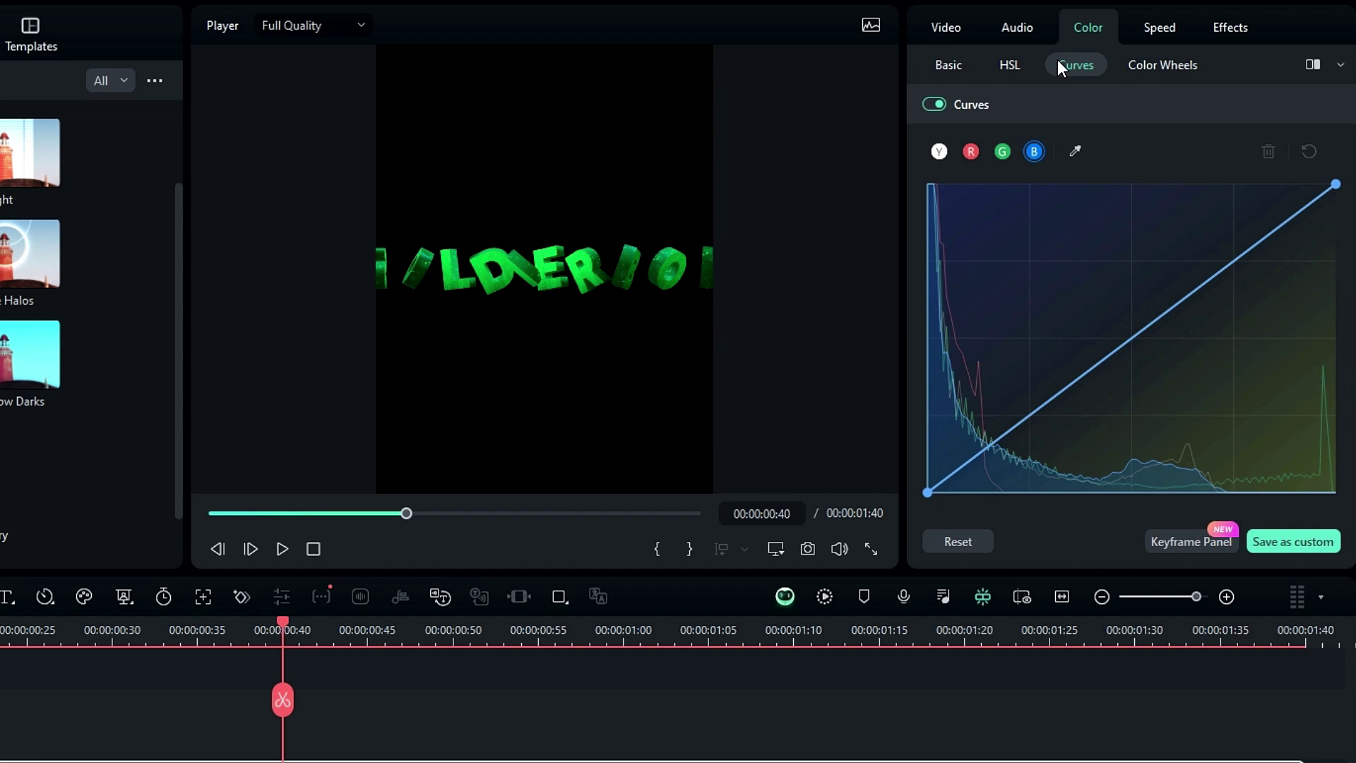
pyautogui.click(945, 150)
pyautogui.moveTo(1165, 318); pyautogui.dragTo(1117, 312)
pyautogui.click(971, 151)
pyautogui.click(1002, 151)
pyautogui.click(972, 154)
pyautogui.click(1034, 152)
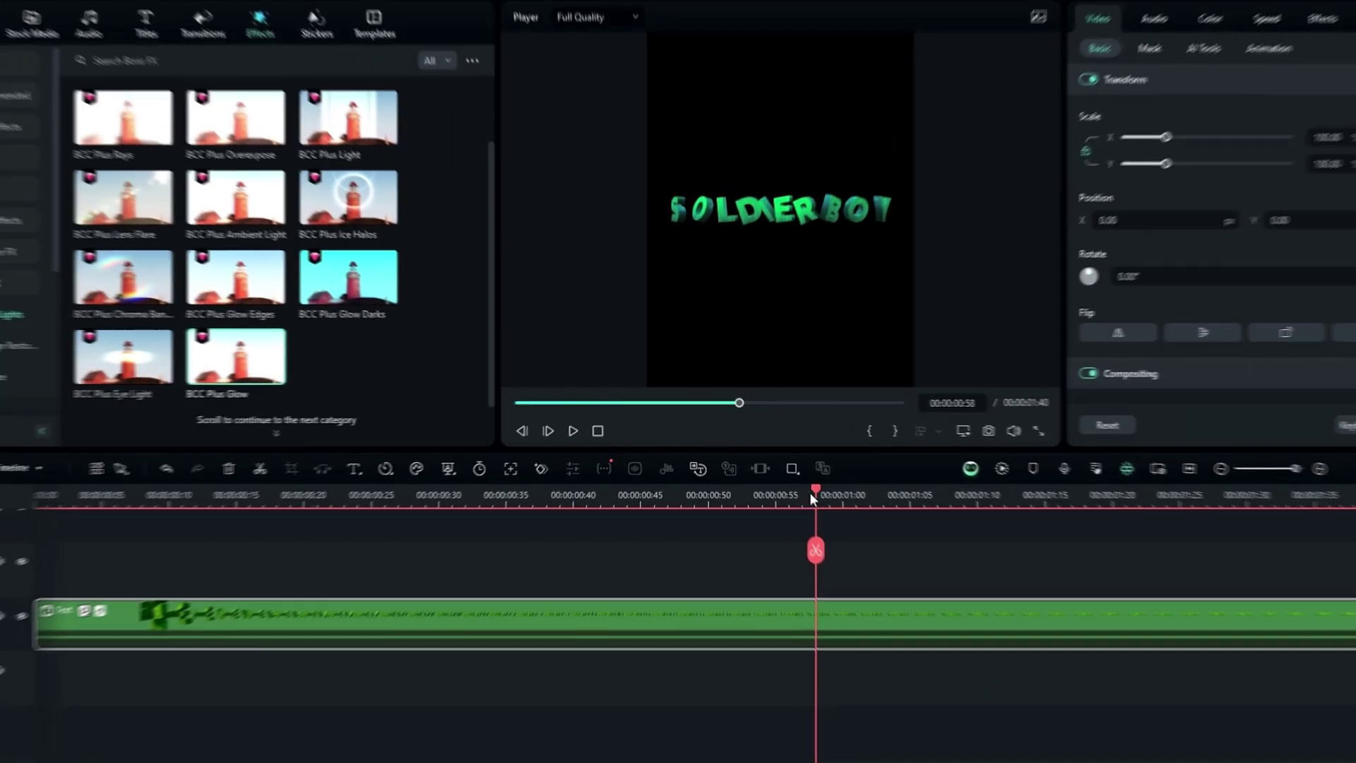
pyautogui.moveTo(811, 493); pyautogui.dragTo(601, 492)
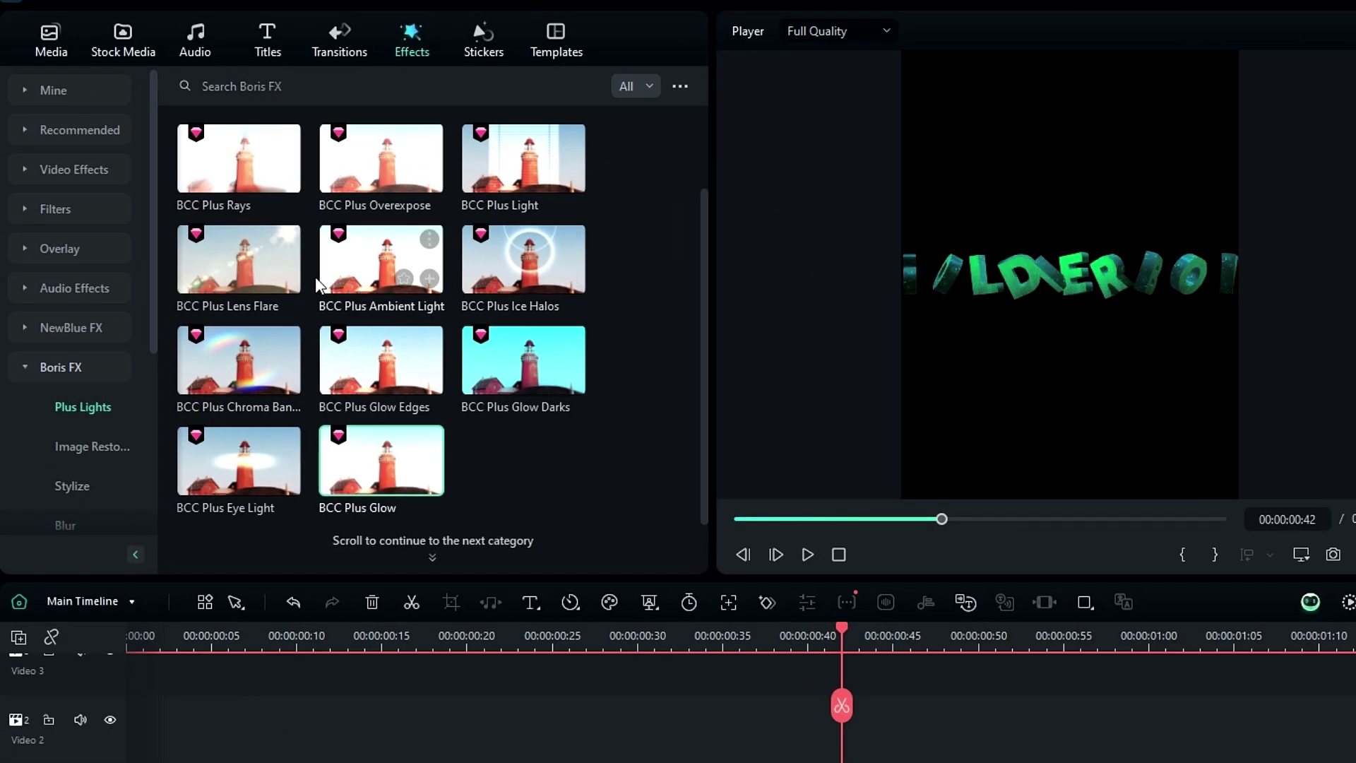
# Step: Drag BCC Plus Rays from Boris FX Plus Lights onto the Video 1 text clip
pyautogui.scroll(2, 182, 217)
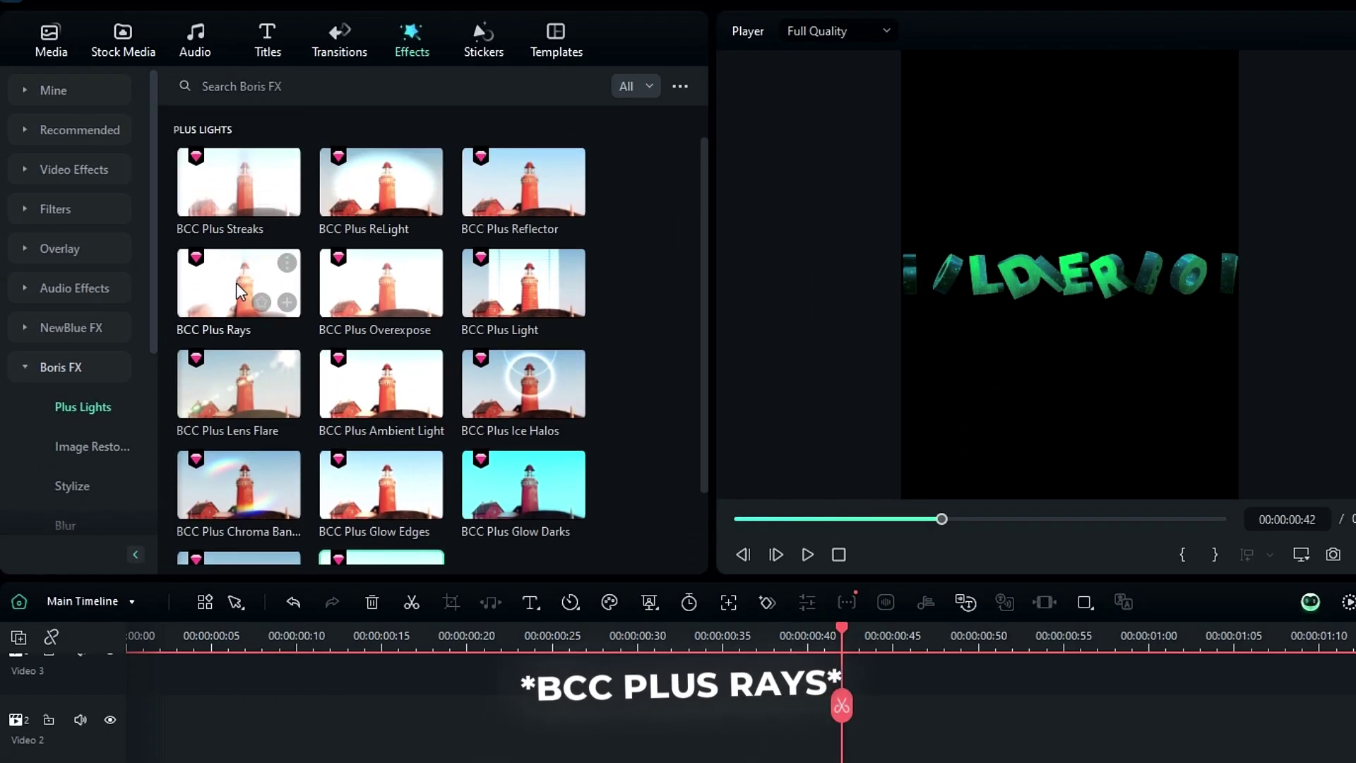
pyautogui.moveTo(240, 291); pyautogui.dragTo(579, 761)
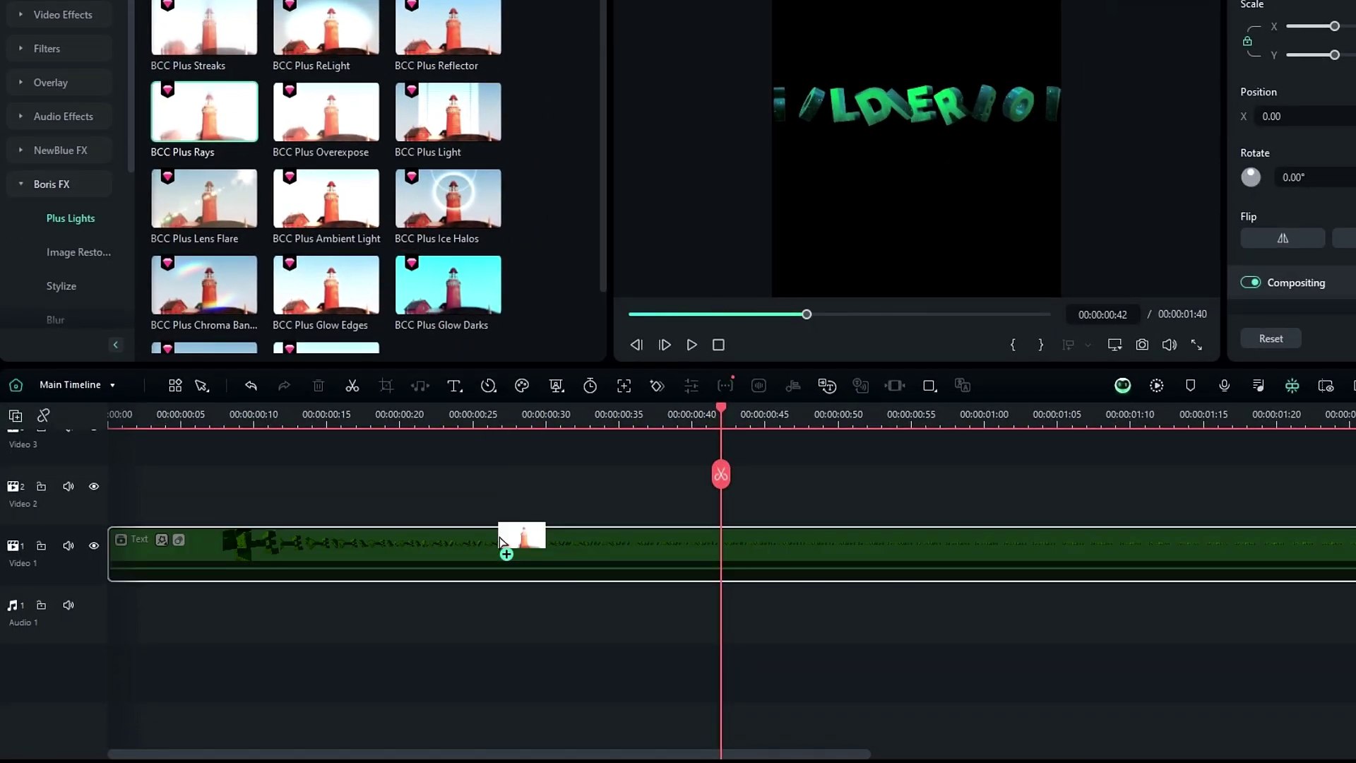
pyautogui.moveTo(500, 541); pyautogui.dragTo(500, 542)
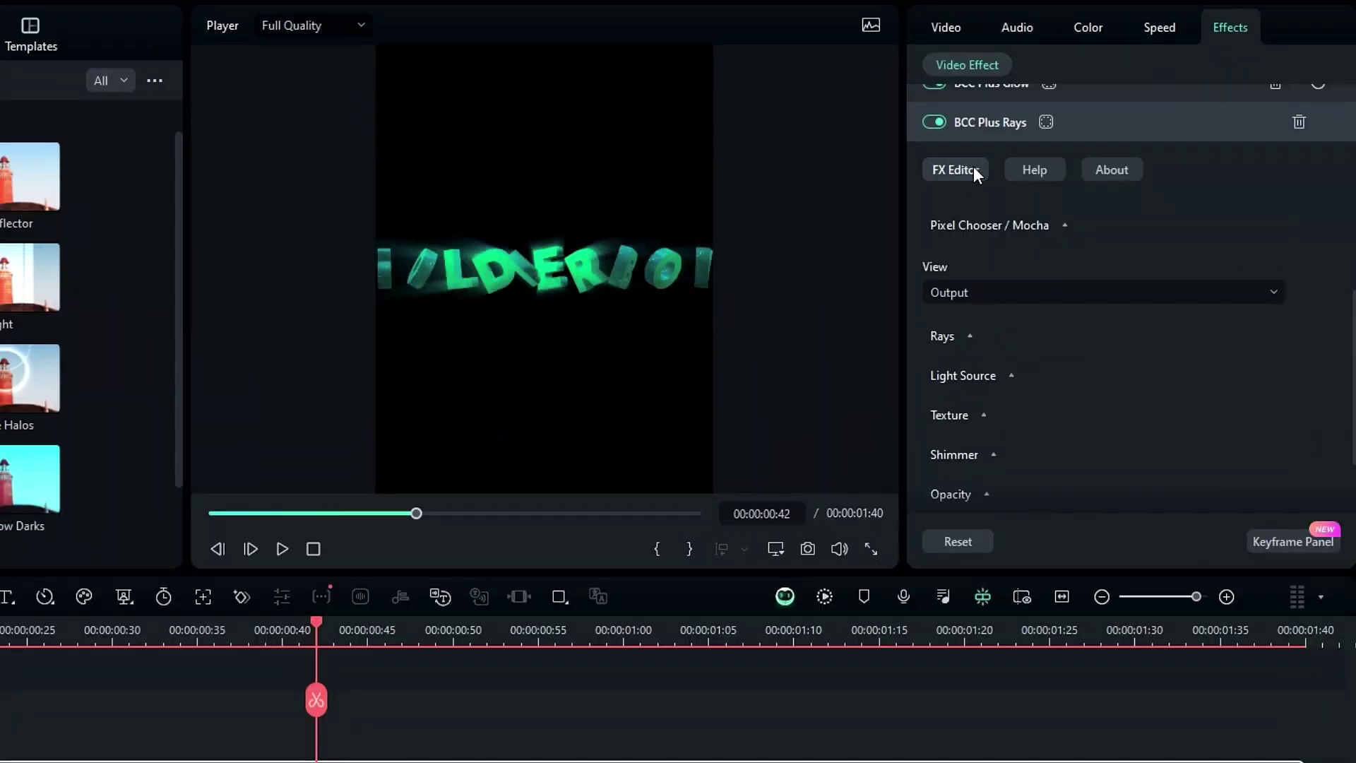
# Step: In the FX Editor, reselect the Rays preset and move the ray source slightly up
pyautogui.click(973, 168)
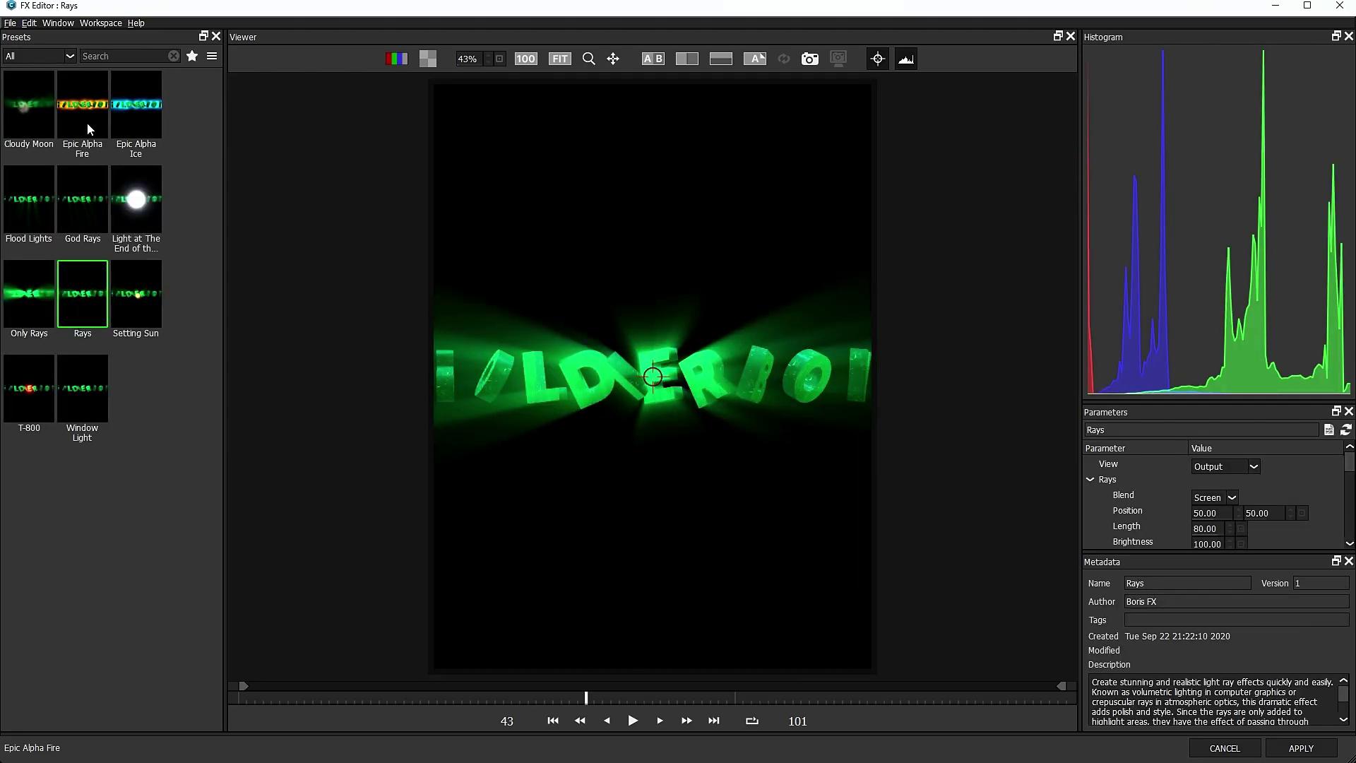
pyautogui.click(34, 115)
pyautogui.click(85, 108)
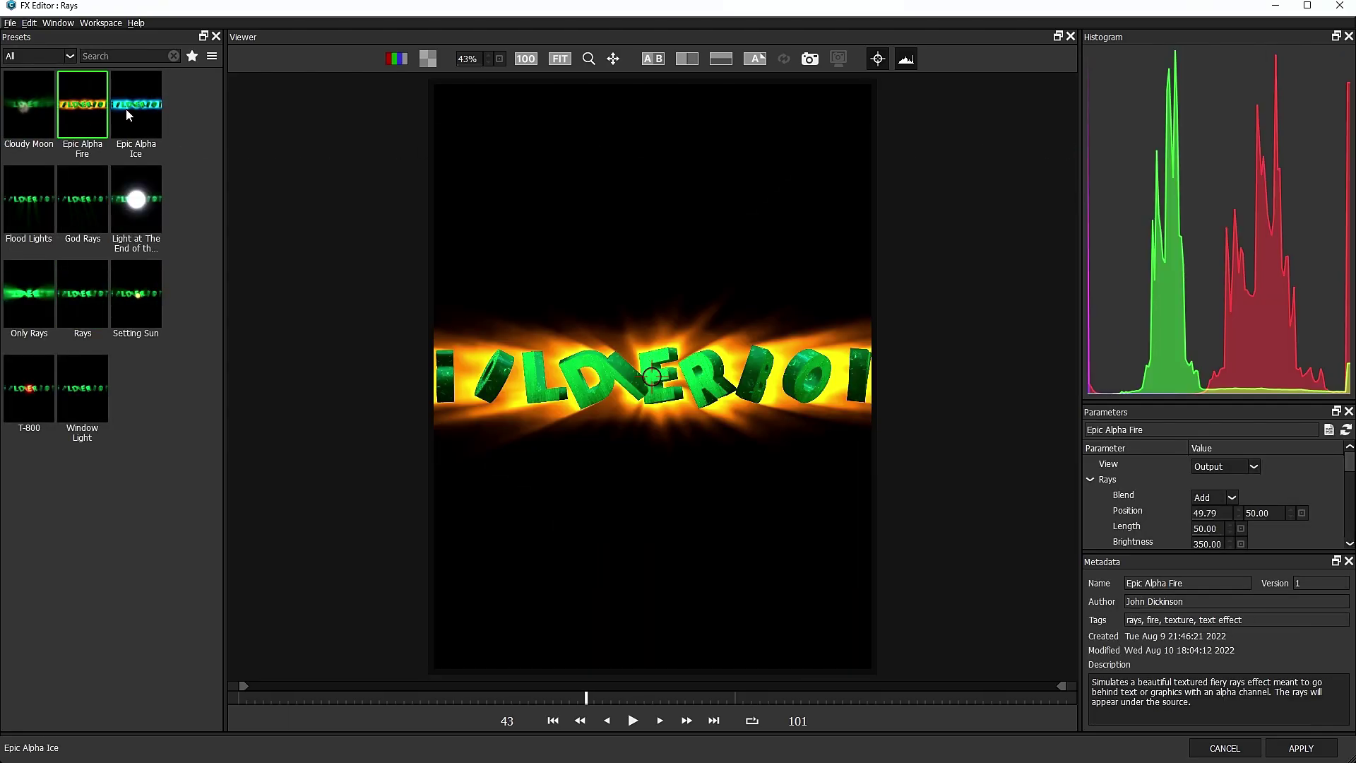
pyautogui.click(79, 294)
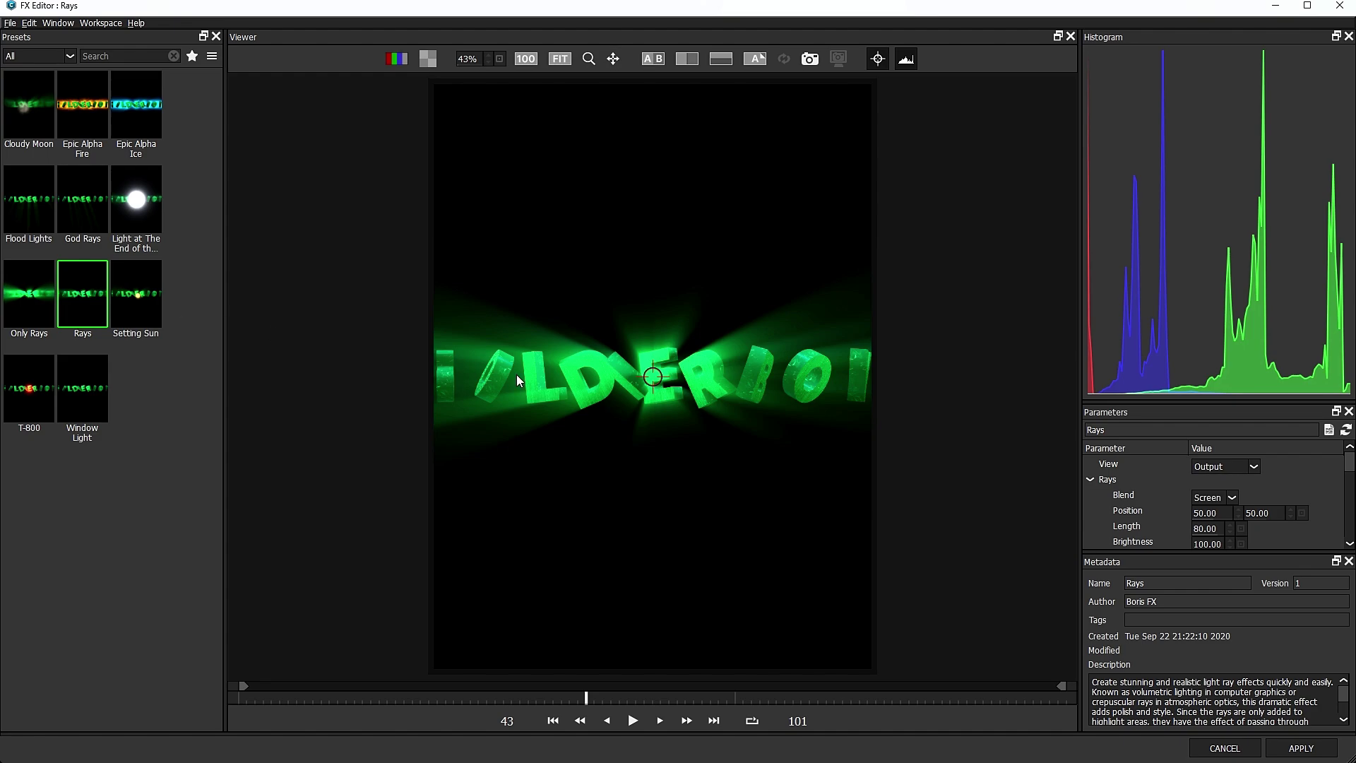
pyautogui.moveTo(657, 367)
pyautogui.mouseDown()
pyautogui.moveTo(650, 311)
pyautogui.moveTo(769, 393)
pyautogui.moveTo(874, 360)
pyautogui.moveTo(454, 375)
pyautogui.moveTo(656, 374)
pyautogui.mouseUp()
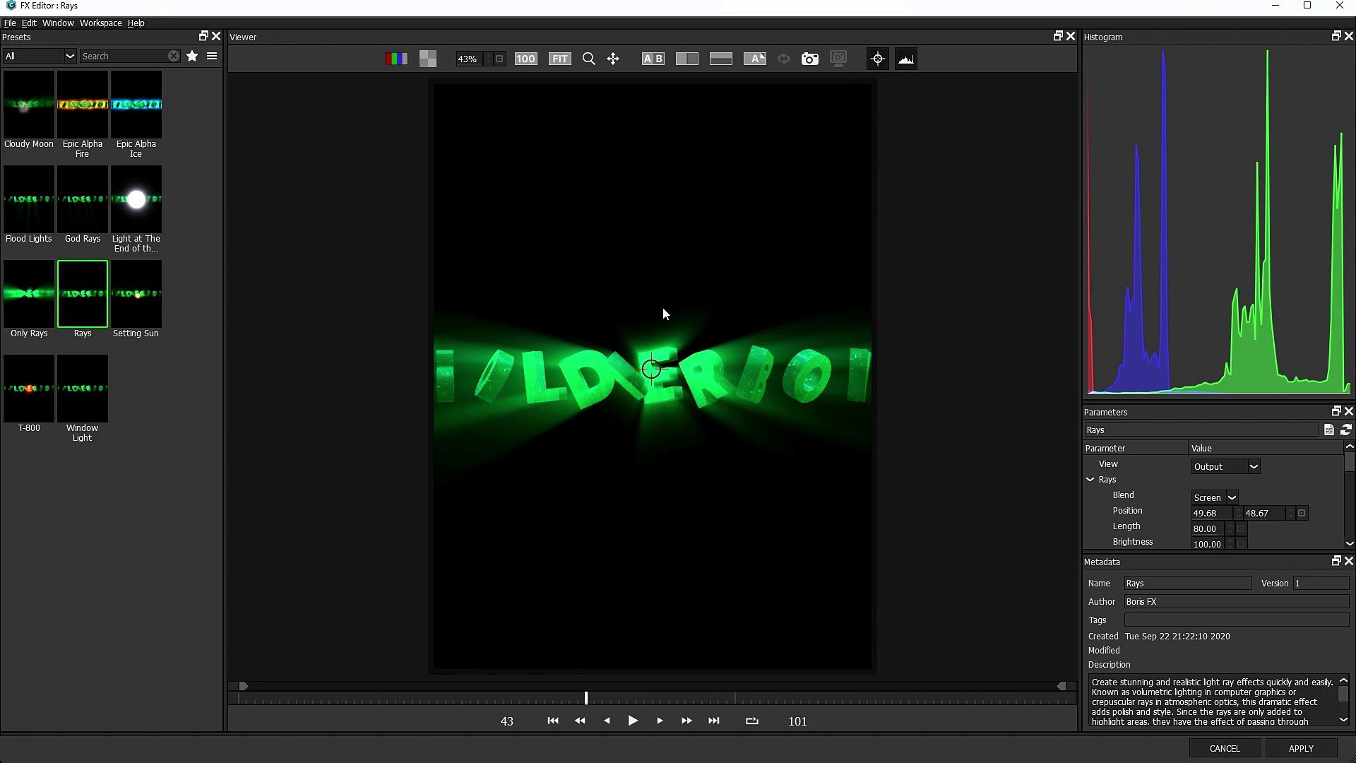
# Step: Raise rays brightness to 196.60 and keyframe Brightness at 0:25, 0:50 and 1:15
pyautogui.click(1322, 754)
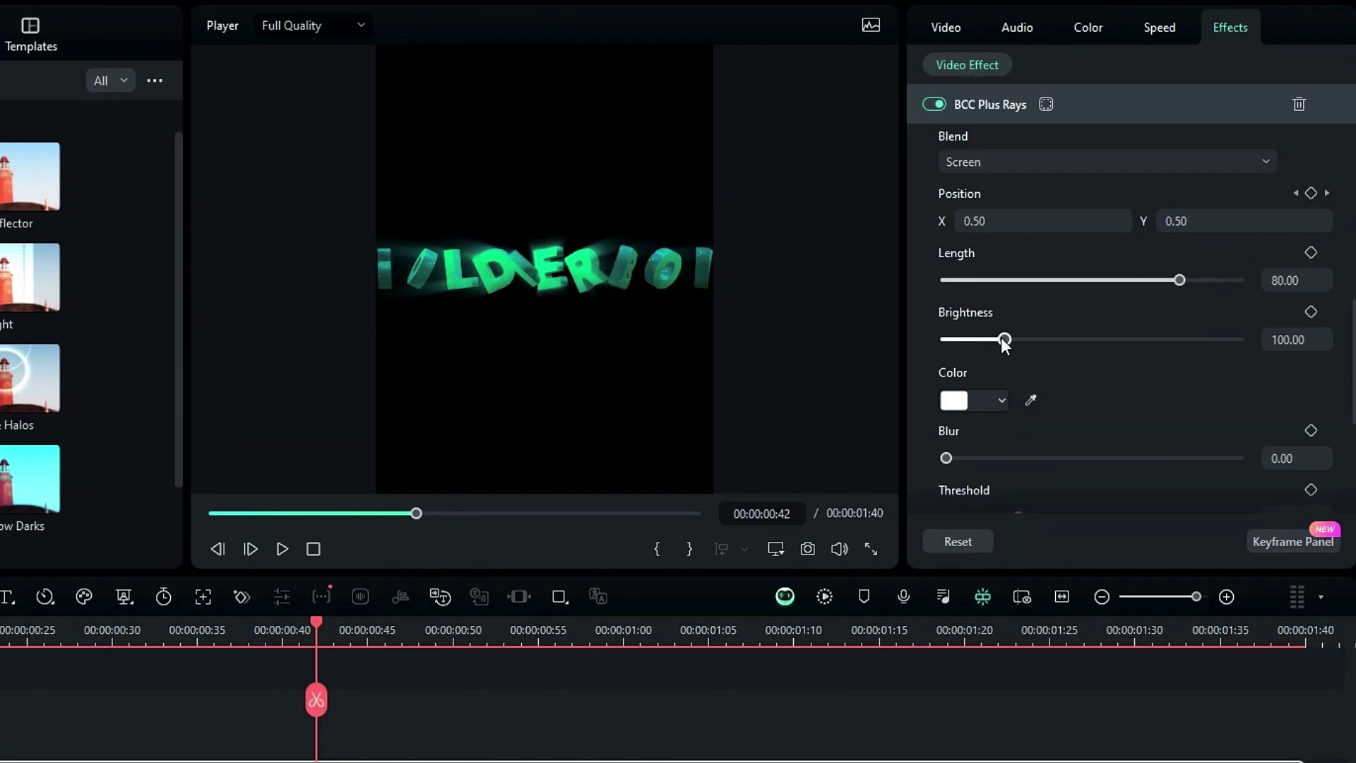
pyautogui.moveTo(1005, 340); pyautogui.dragTo(1062, 339)
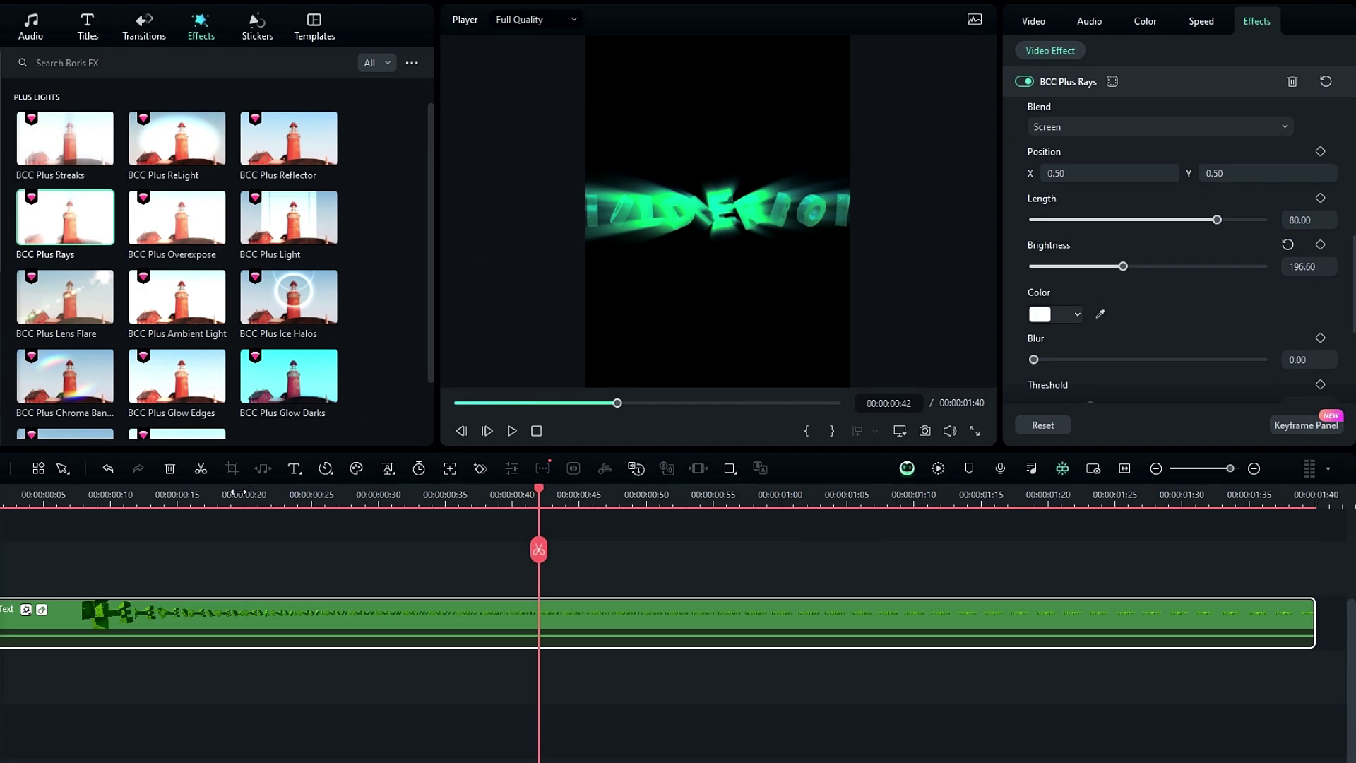
pyautogui.moveTo(238, 493); pyautogui.dragTo(316, 511)
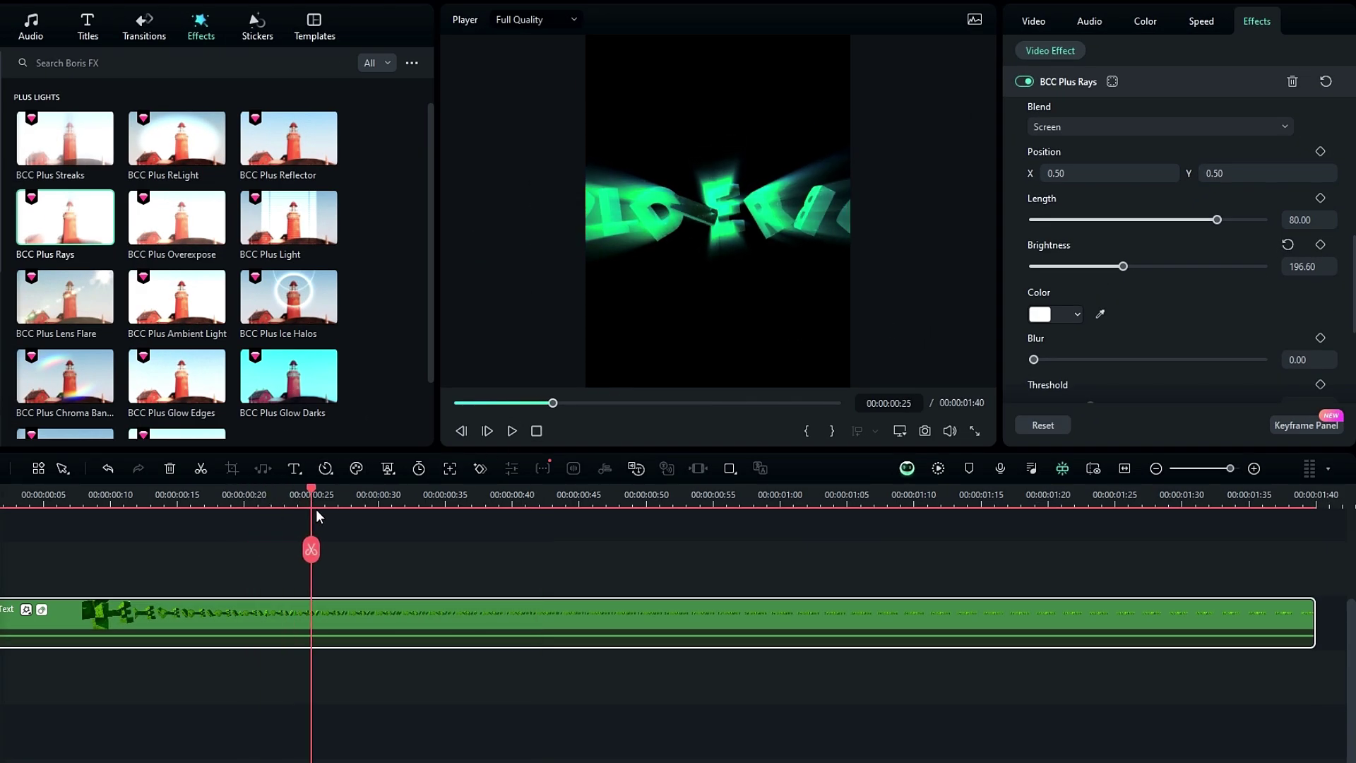
pyautogui.click(1321, 246)
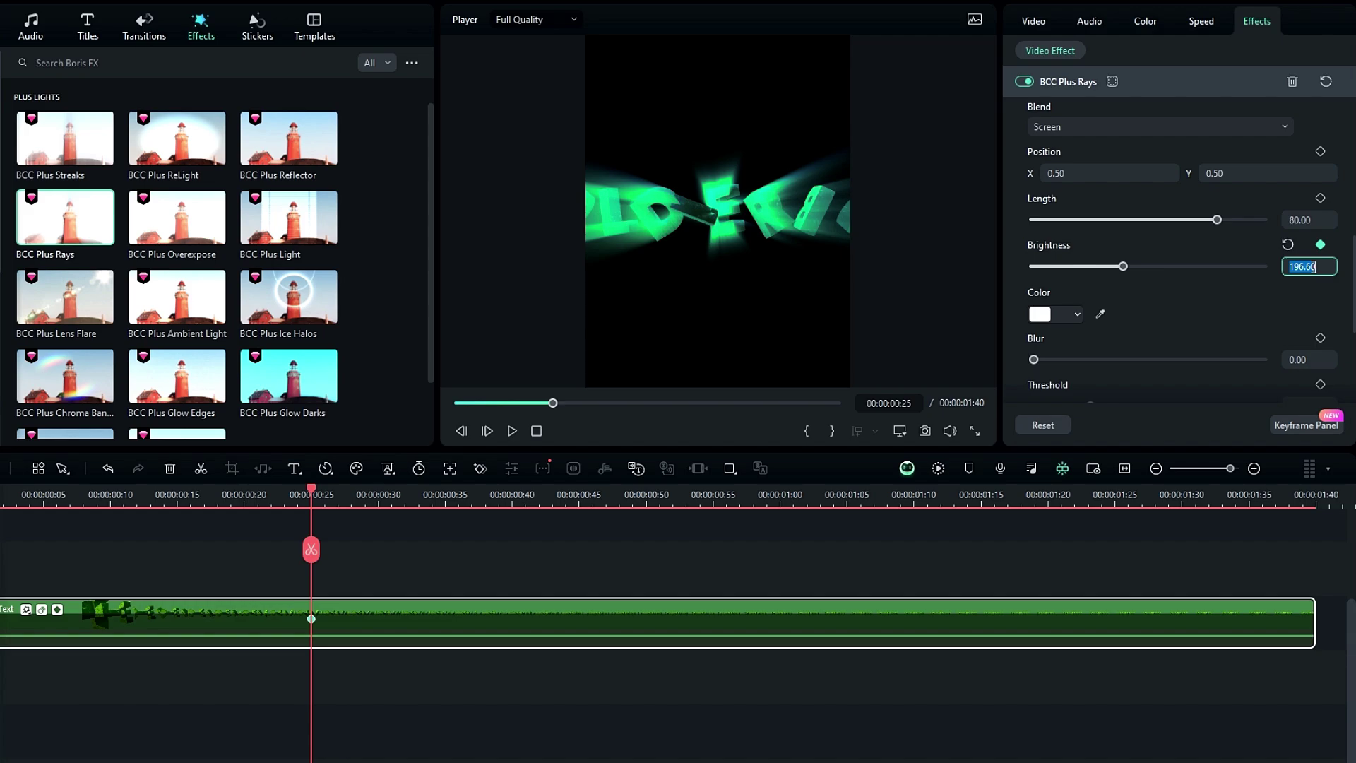
pyautogui.press('Return')
pyautogui.moveTo(506, 494); pyautogui.dragTo(659, 516)
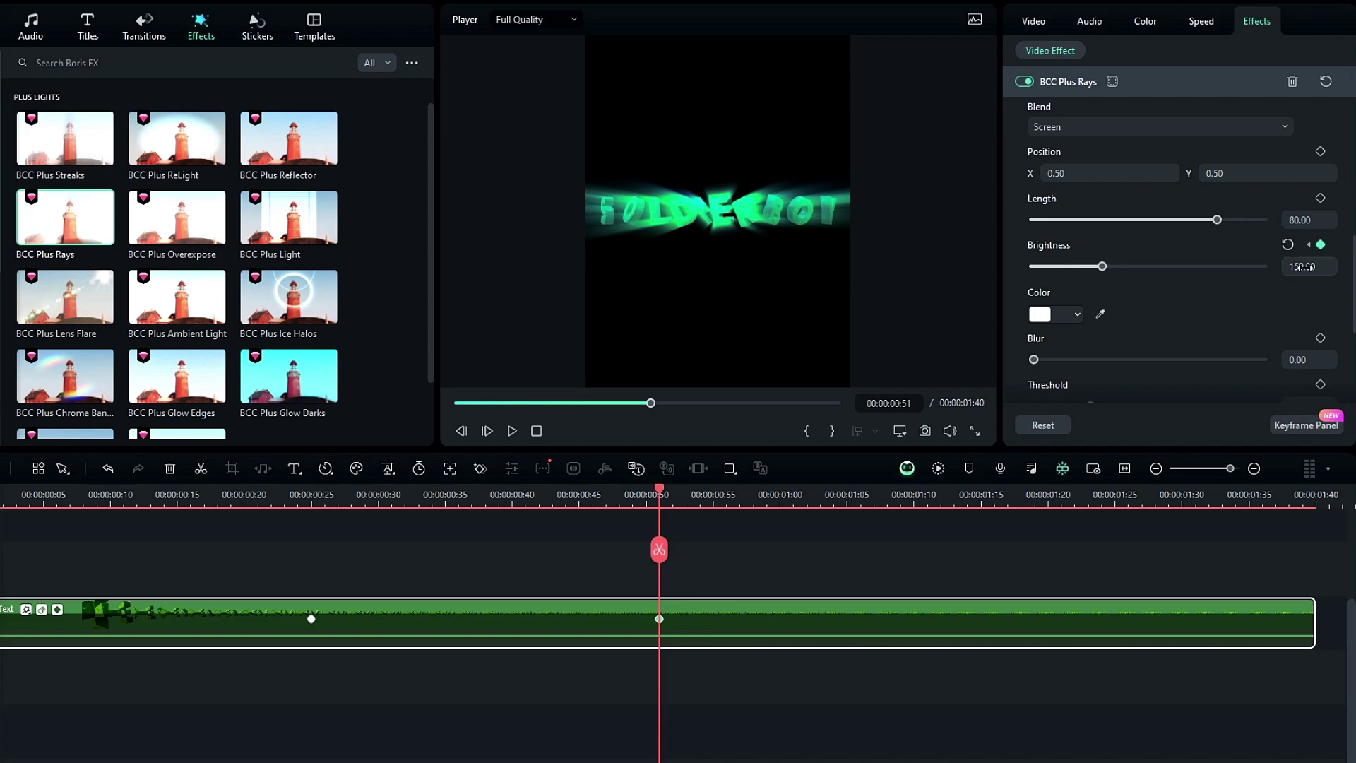
pyautogui.moveTo(890, 505); pyautogui.dragTo(981, 508)
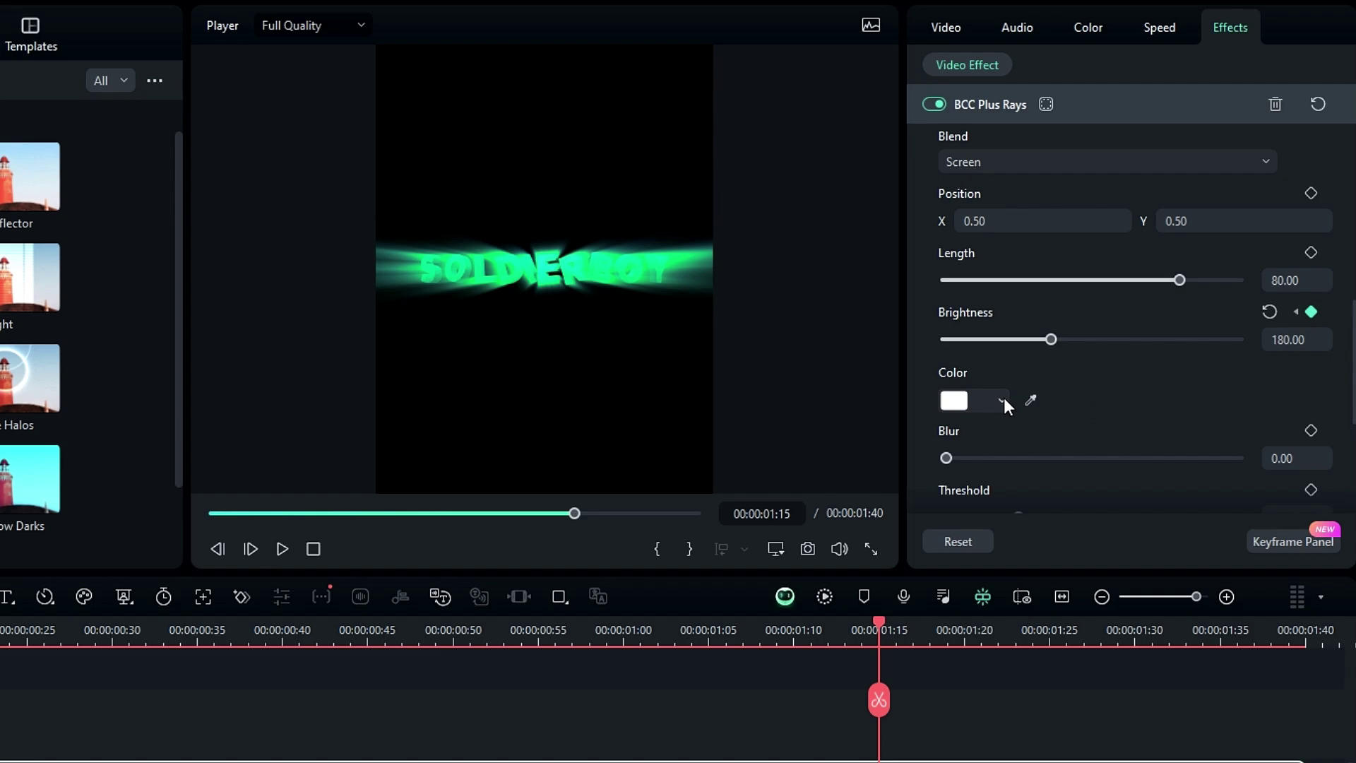
# Step: Tint the rays green, drop Threshold to 0 and render at 16 bit float
pyautogui.click(1001, 401)
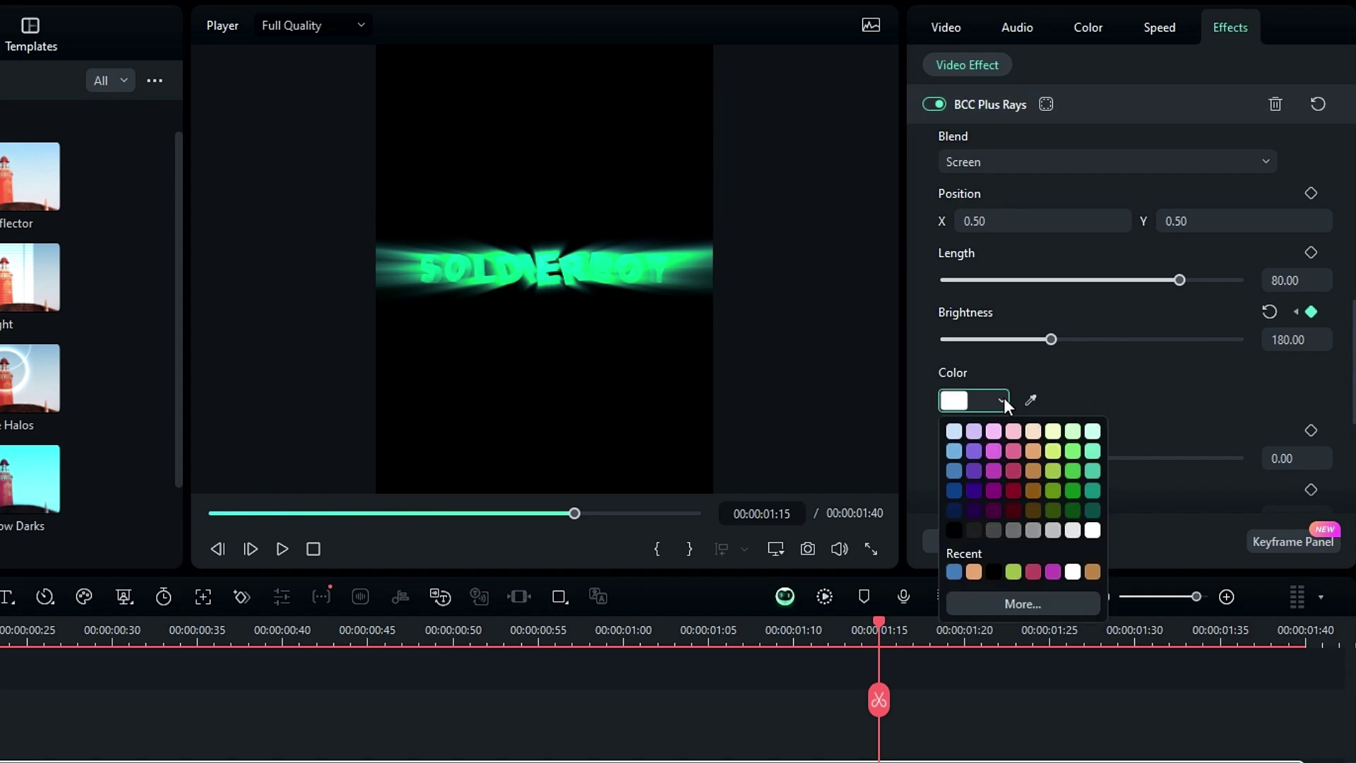
pyautogui.click(1012, 570)
pyautogui.scroll(-3, 1094, 385)
pyautogui.moveTo(1024, 339); pyautogui.dragTo(946, 340)
pyautogui.scroll(-2, 975, 354)
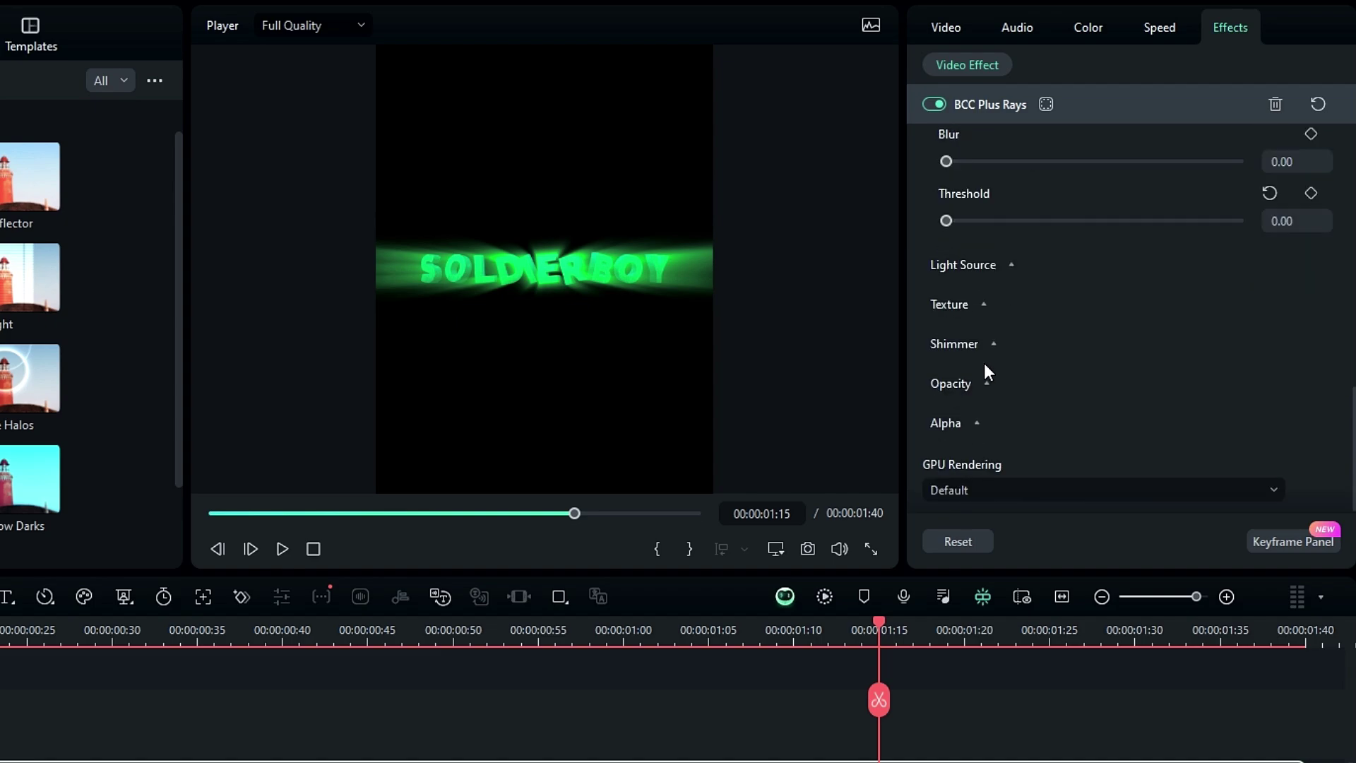
pyautogui.click(966, 420)
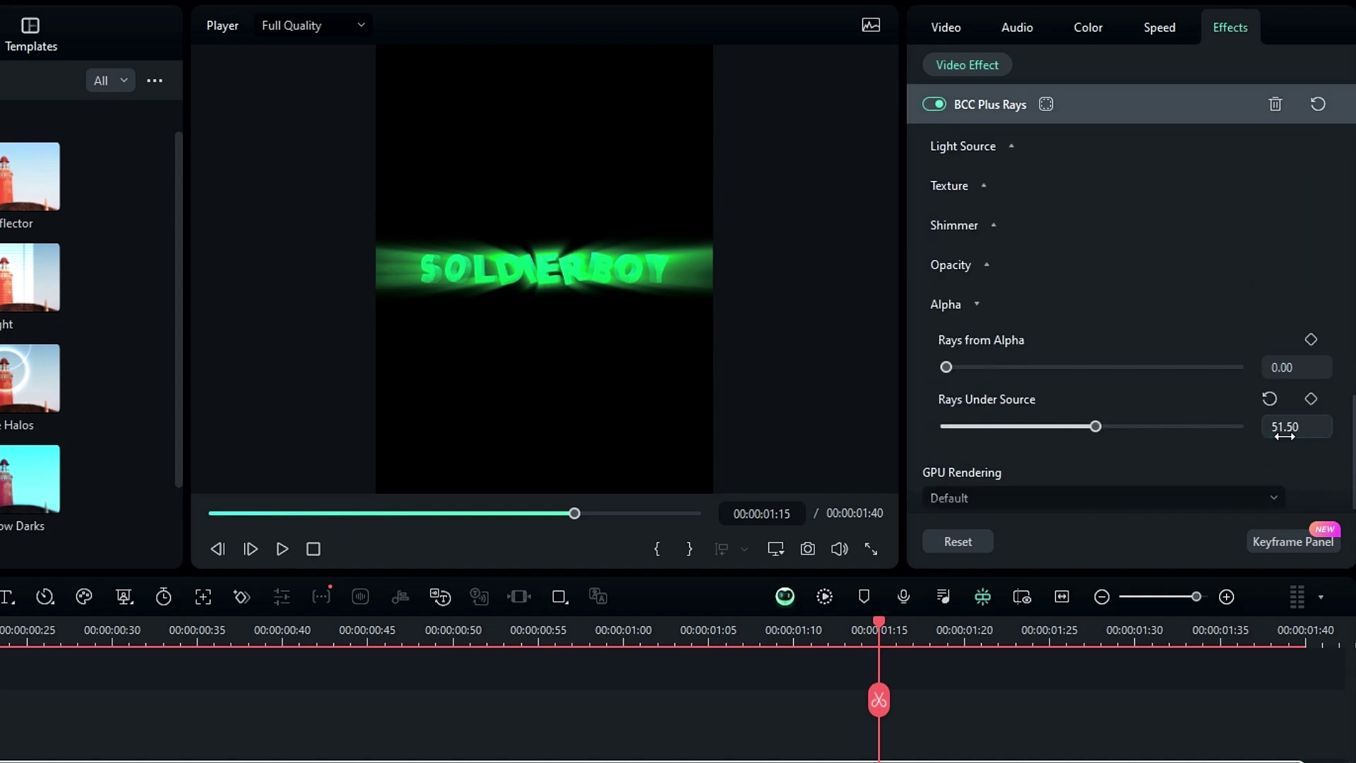
pyautogui.click(1003, 488)
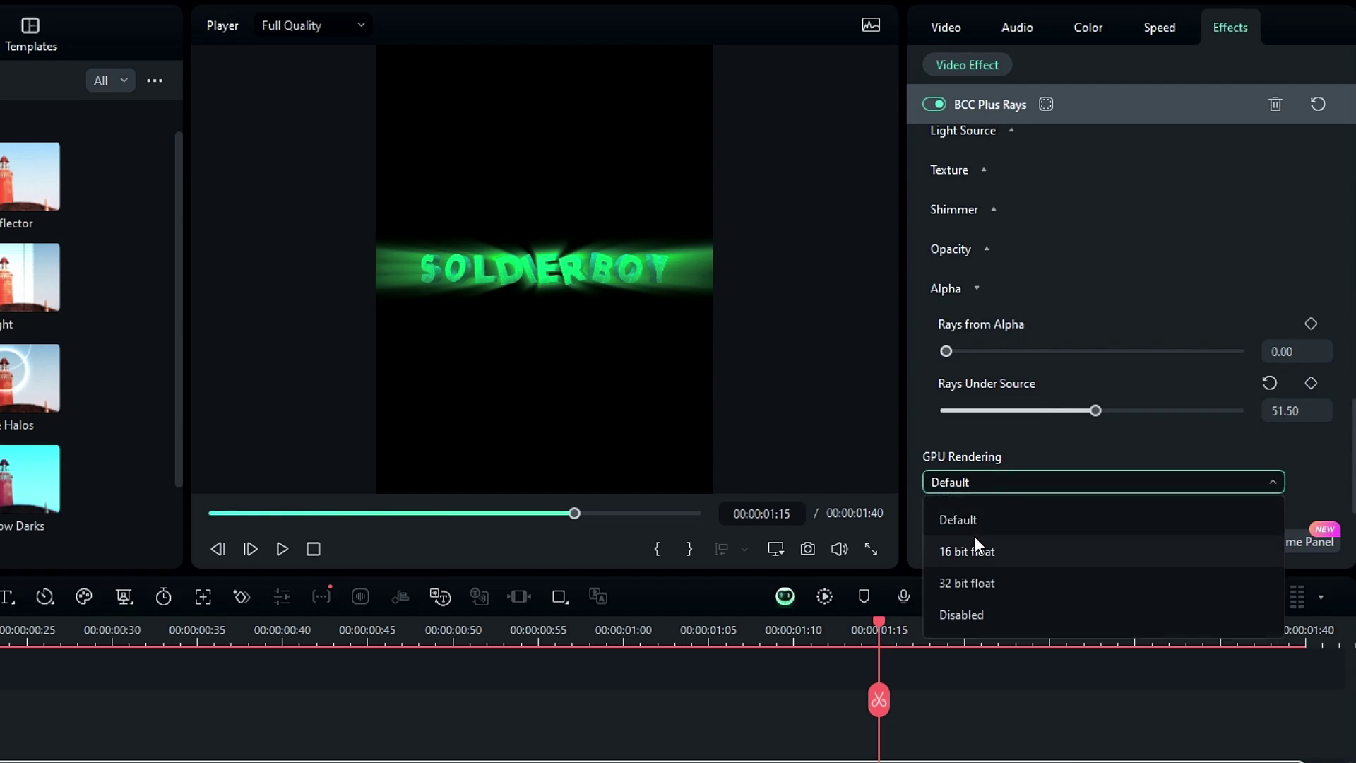
pyautogui.click(973, 538)
pyautogui.scroll(5, 1047, 349)
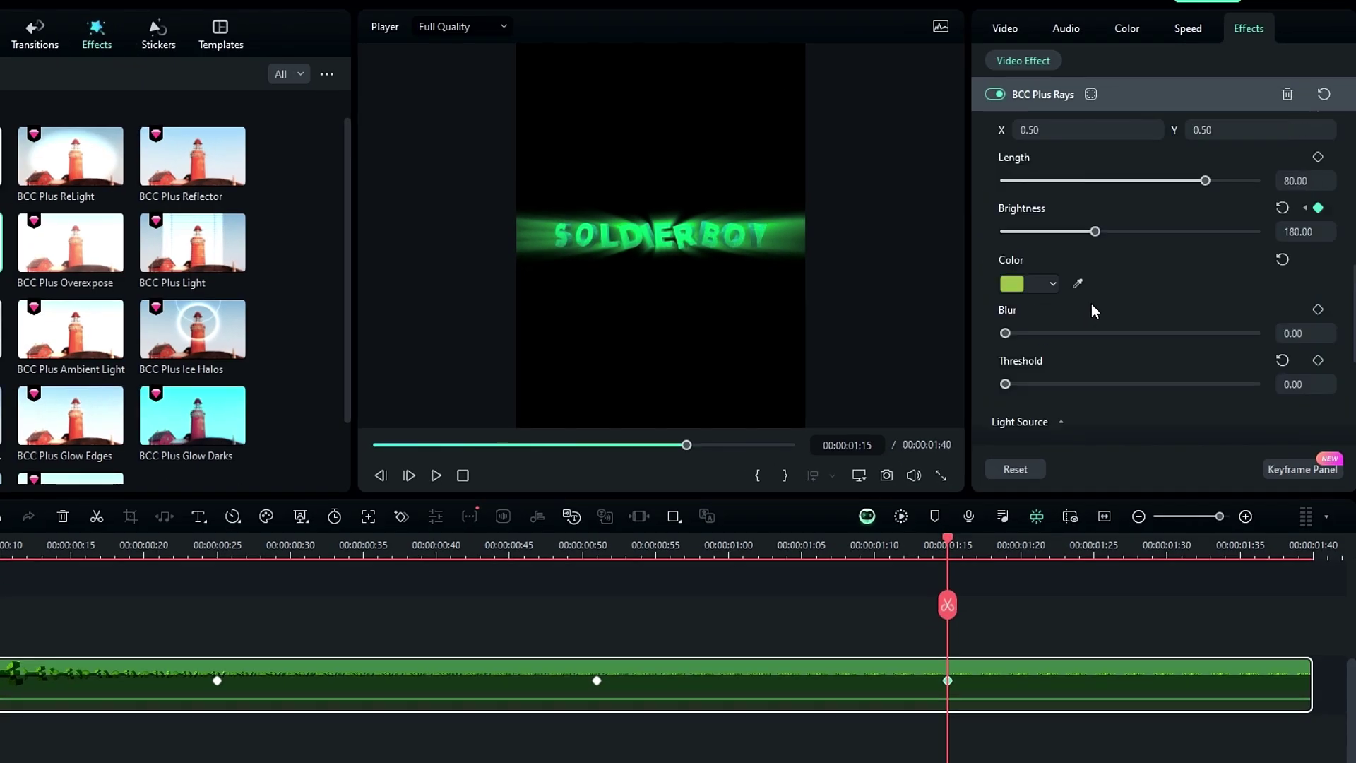
pyautogui.scroll(2, 1091, 304)
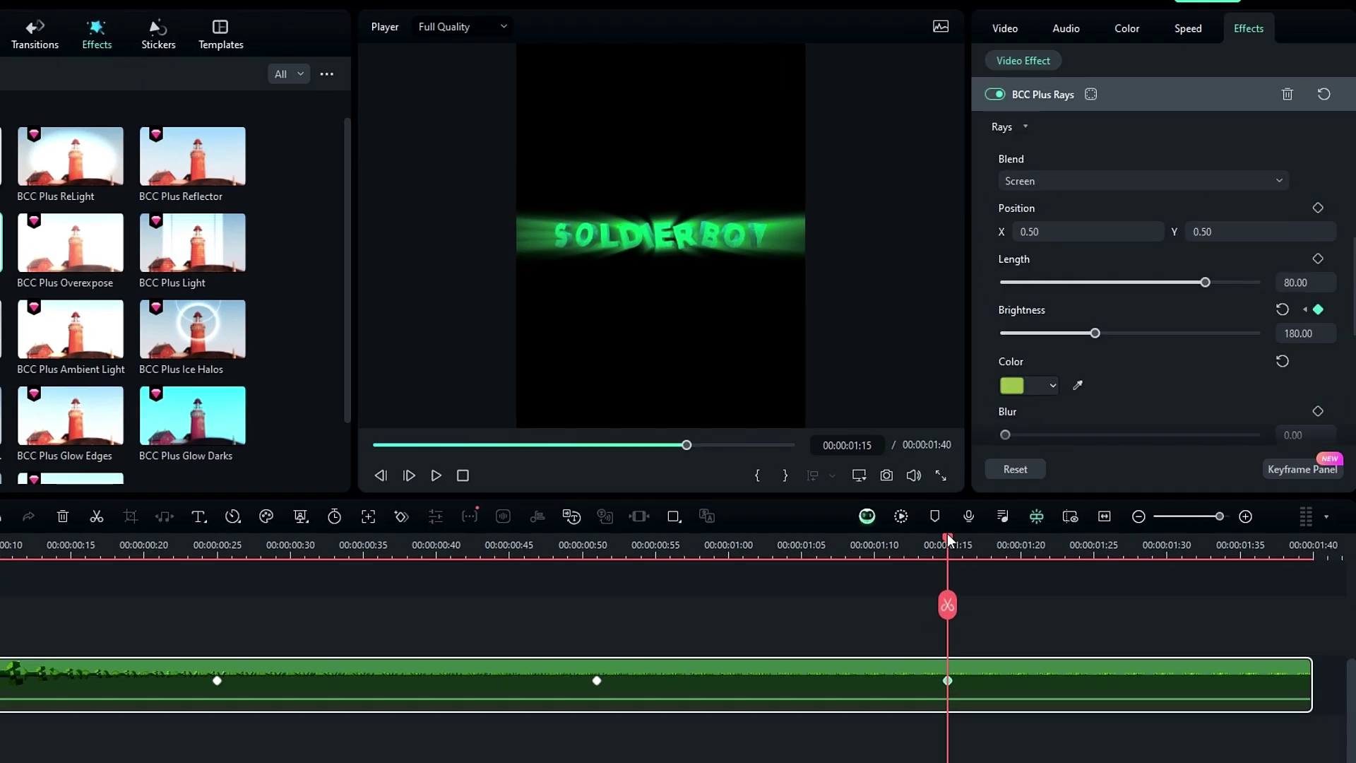
# Step: Keyframe the rays' Position Y at 0.00 at 0:39 and 0.80 at 1:15, then preview
pyautogui.moveTo(859, 562); pyautogui.dragTo(421, 545)
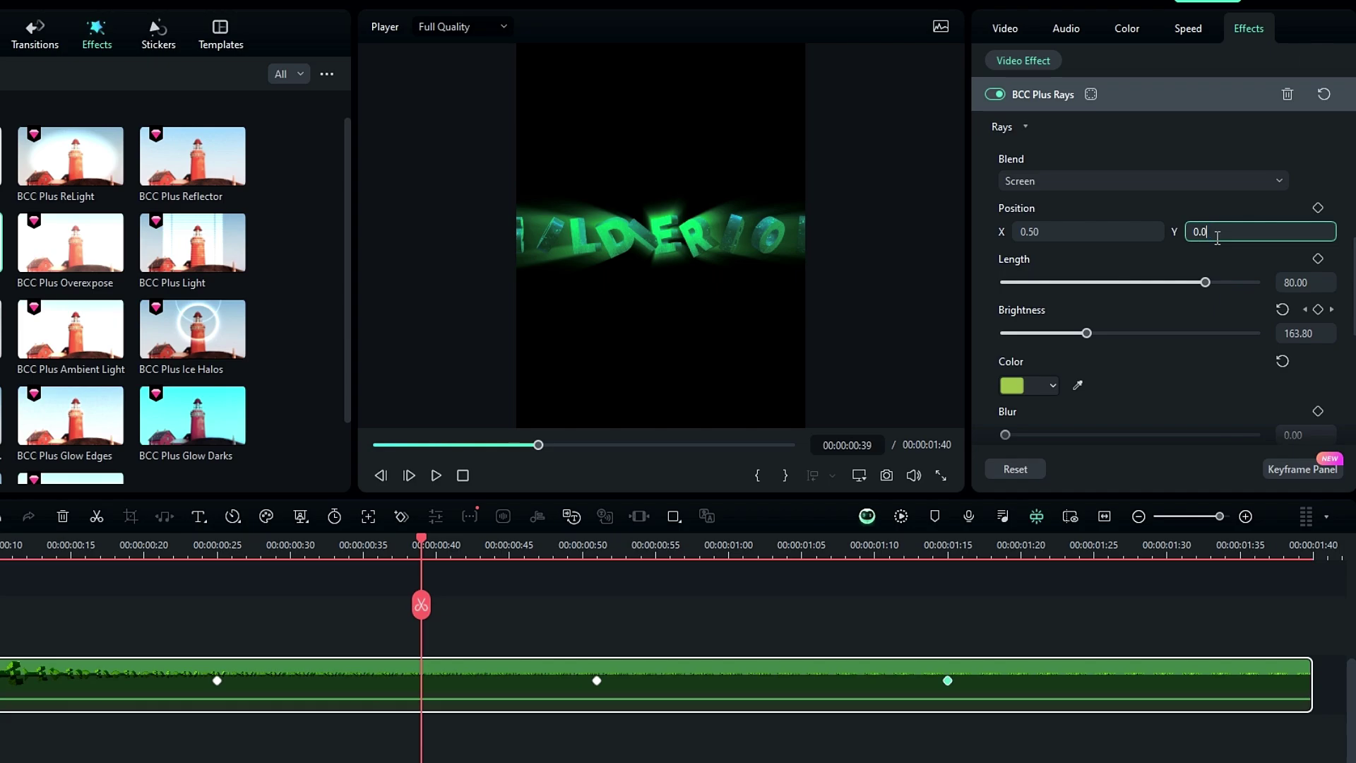
pyautogui.press('Return')
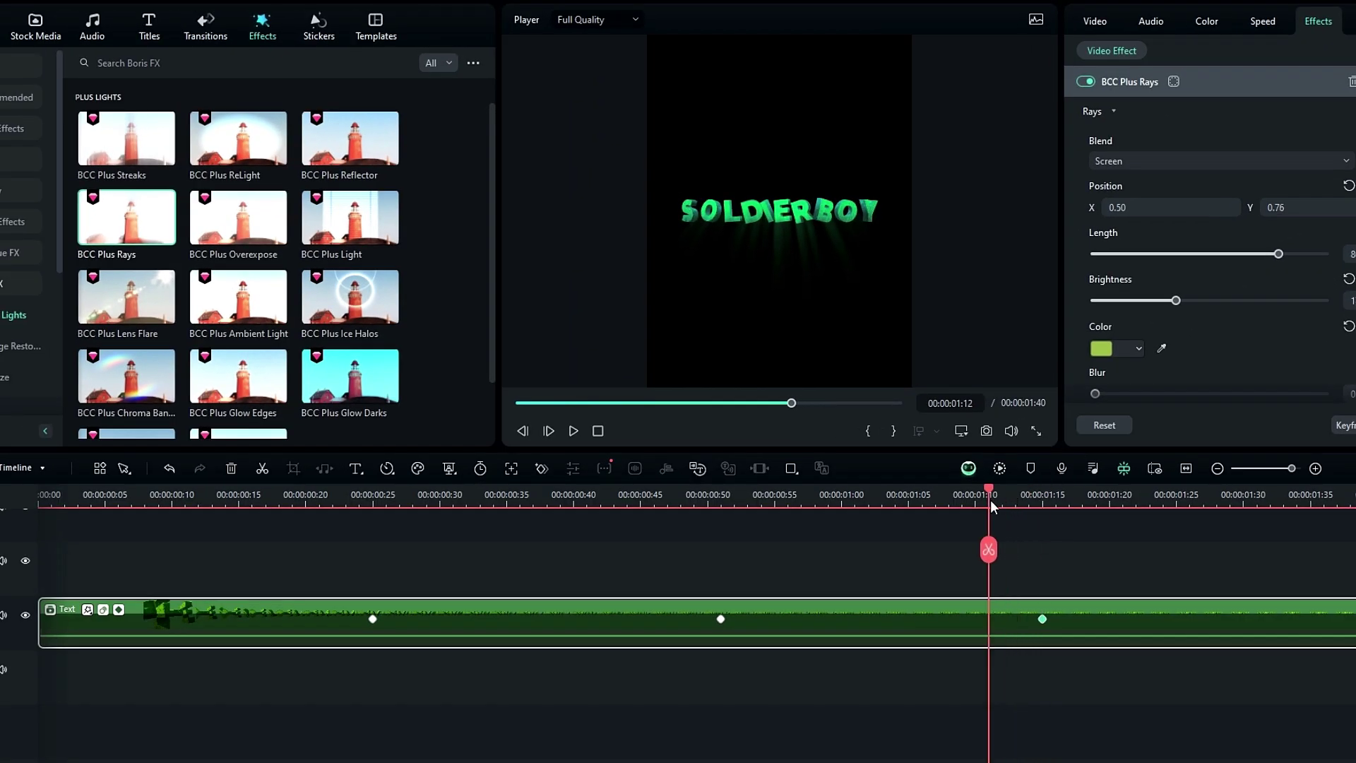
pyautogui.moveTo(992, 505); pyautogui.dragTo(734, 545)
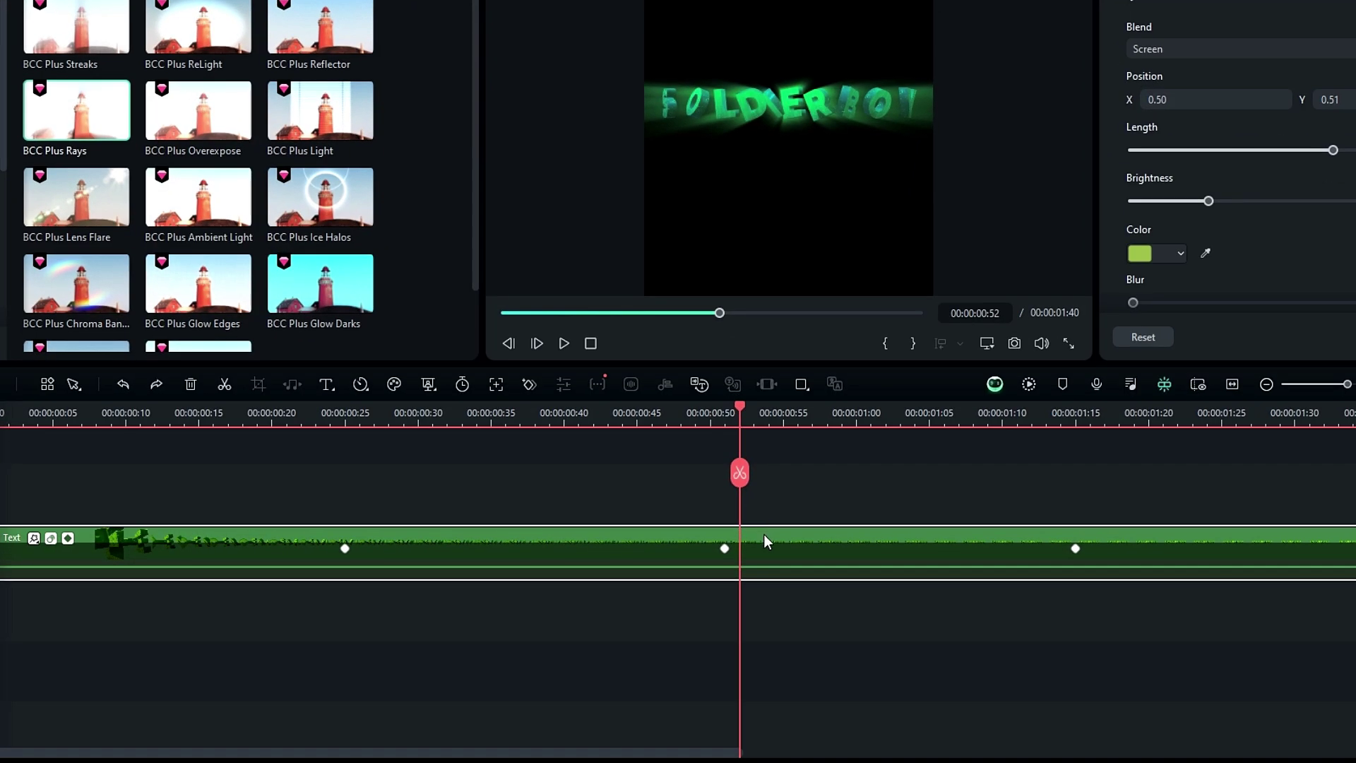
# Step: Group the title into compound clip 'Glow 3D Text' and save it as a Custom compound clip
pyautogui.hotkey('alt', 'g')
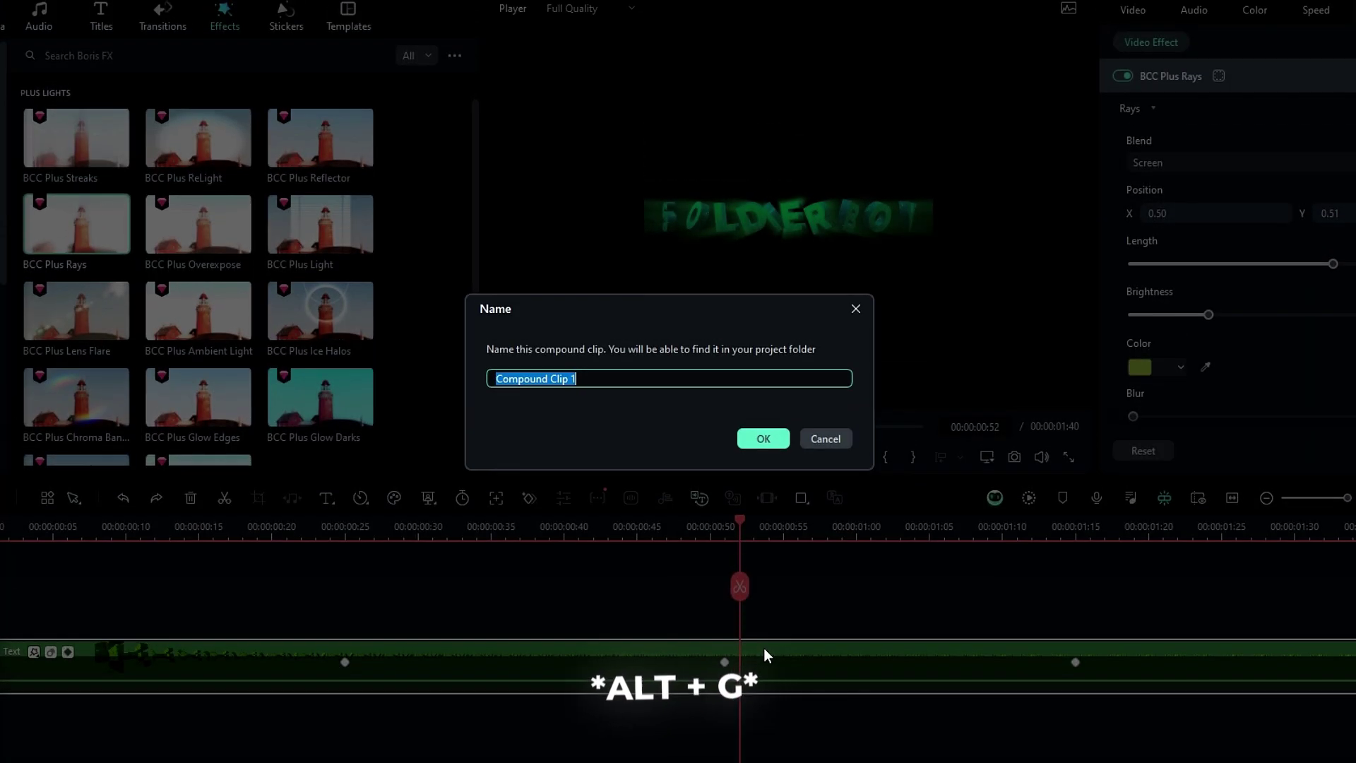
pyautogui.write('Glow 3D Text')
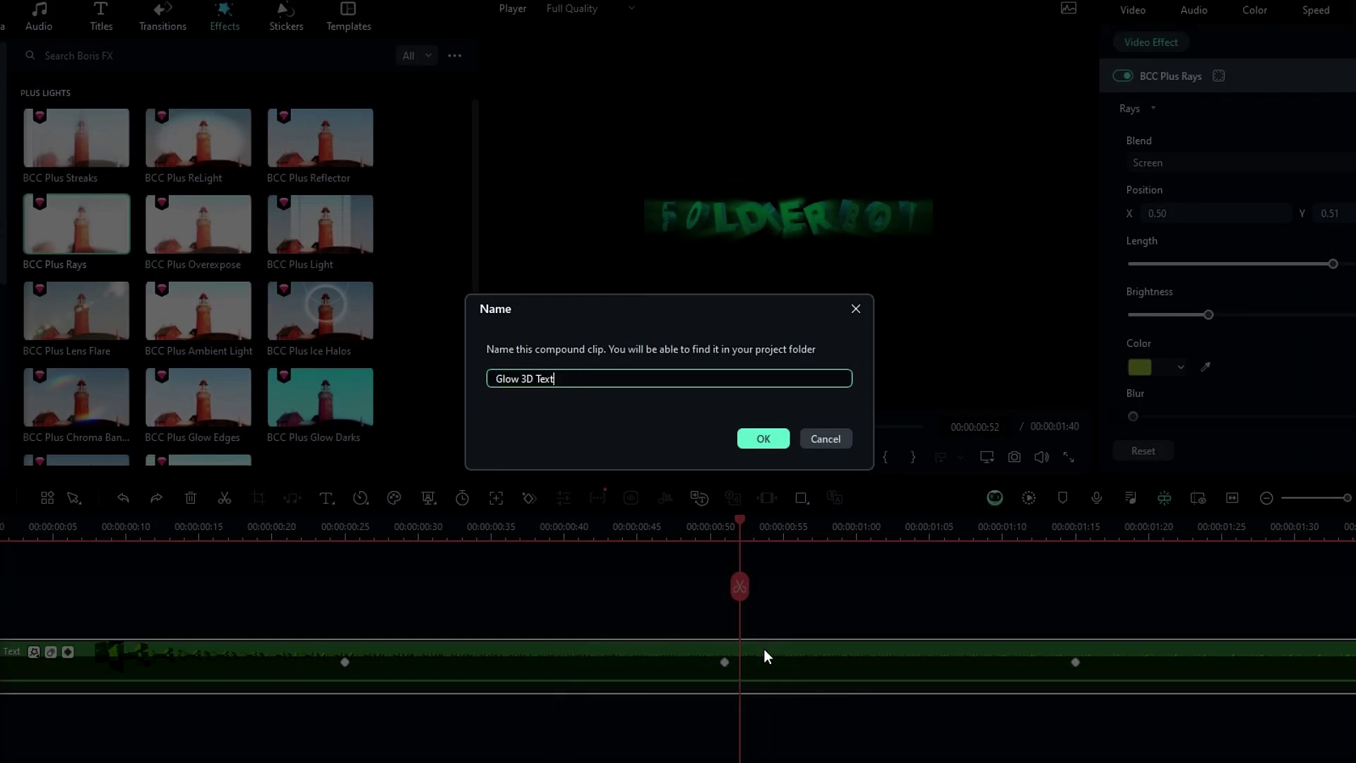
pyautogui.press('Return')
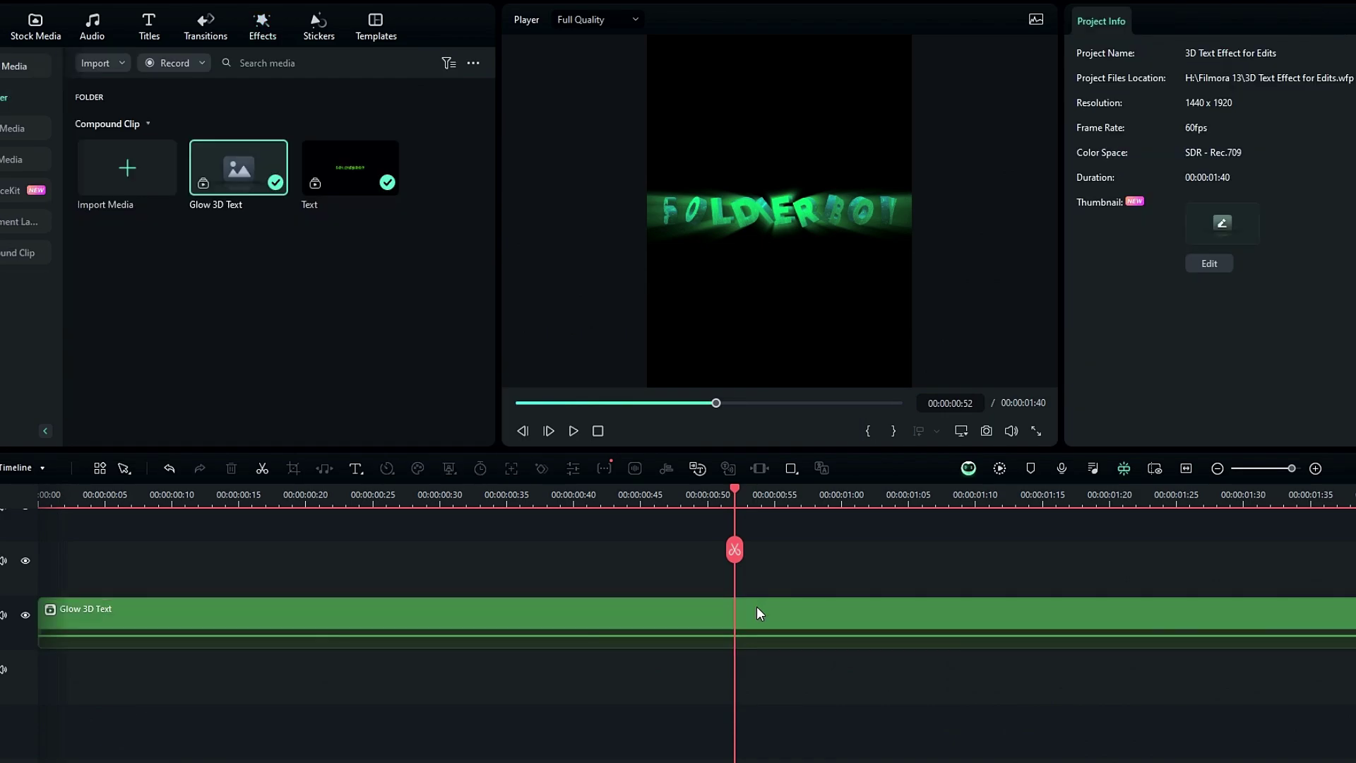
pyautogui.rightClick(591, 653)
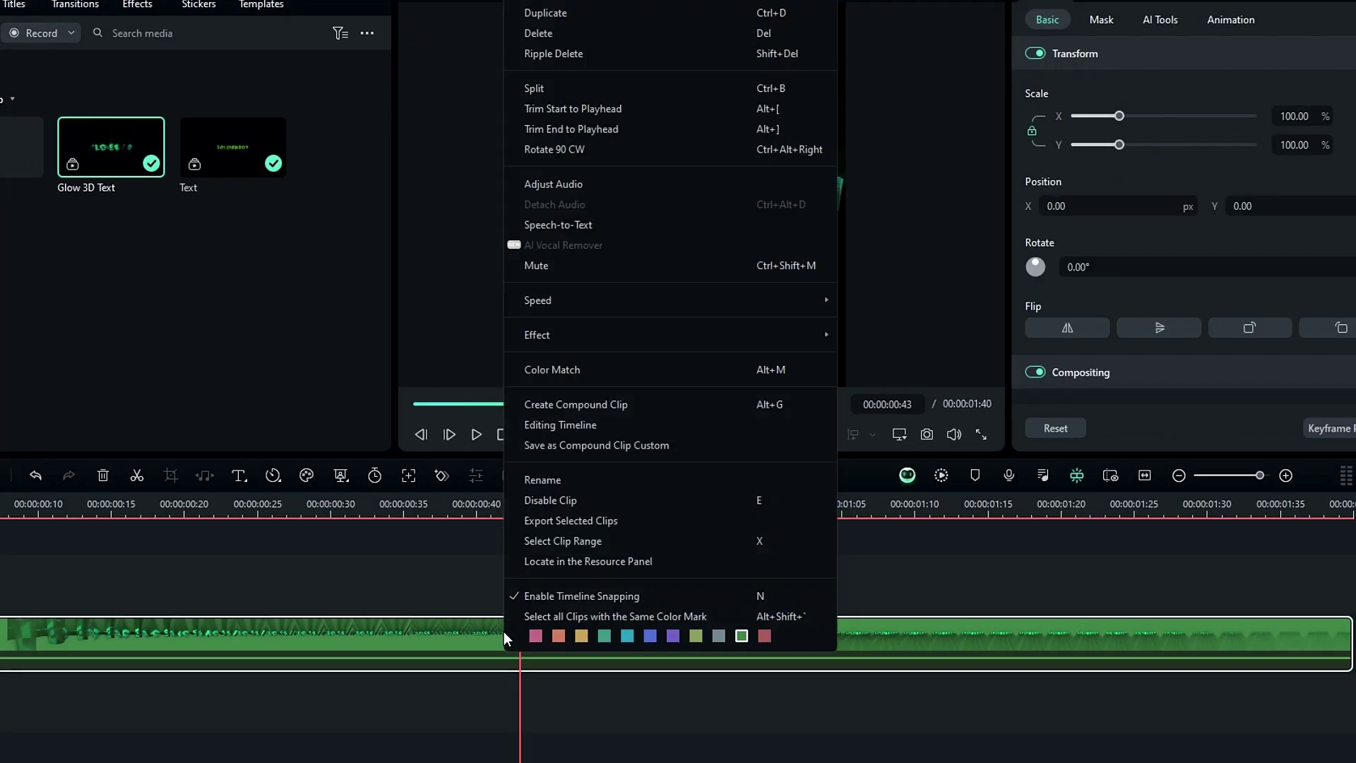
pyautogui.click(552, 443)
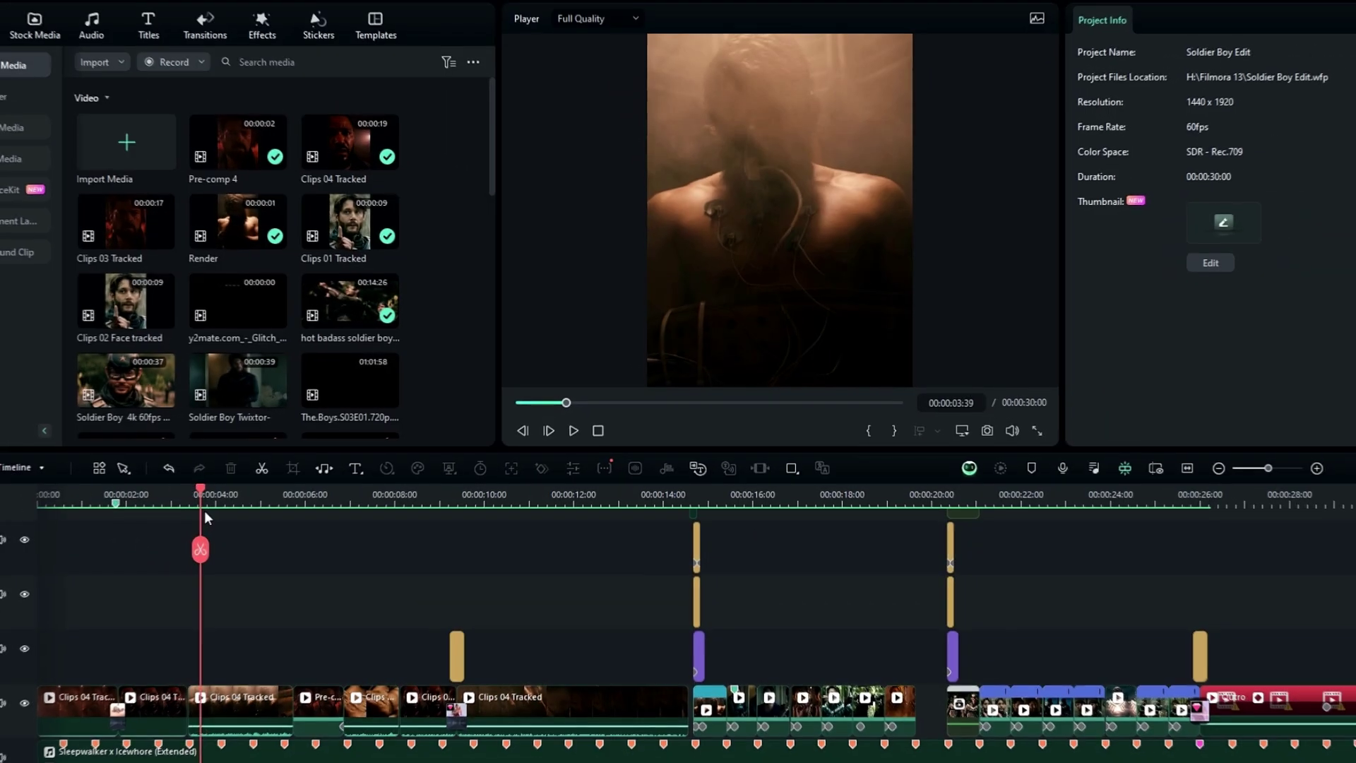
# Step: Place the custom Glow 3D Text compound clip on the Soldier Boy Edit timeline near 00:00:12
pyautogui.moveTo(204, 510); pyautogui.dragTo(580, 510)
pyautogui.scroll(2, 625, 610)
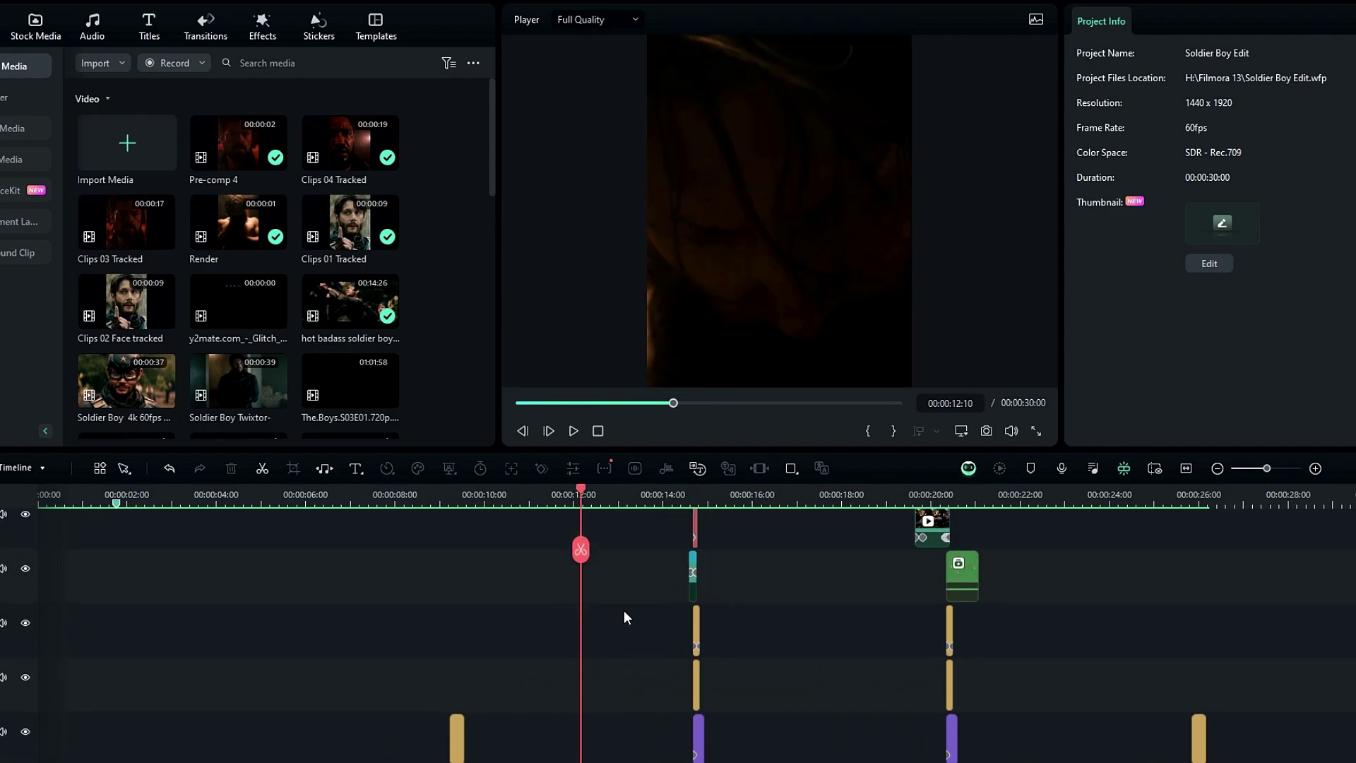
pyautogui.click(66, 330)
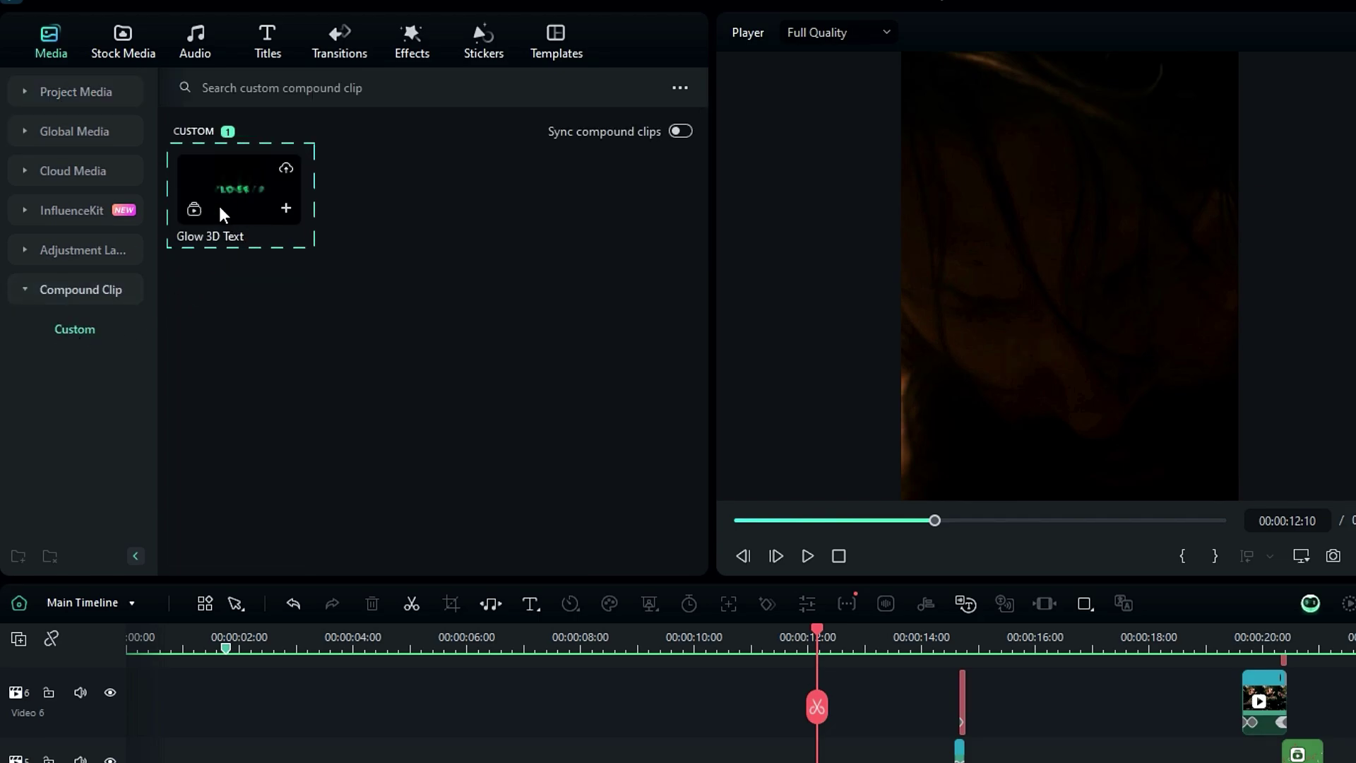
pyautogui.moveTo(240, 207); pyautogui.dragTo(807, 762)
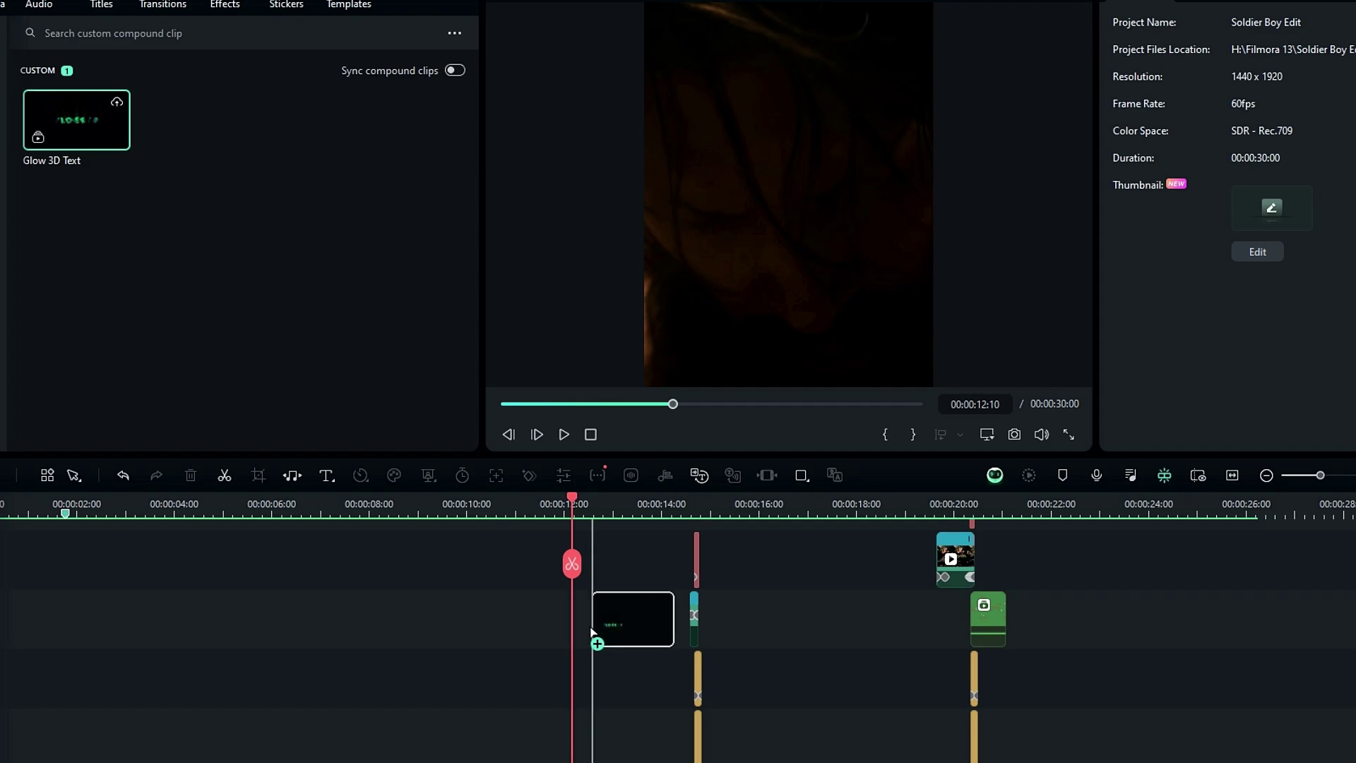
pyautogui.moveTo(591, 632); pyautogui.dragTo(592, 622)
# Step: Preview the SOLDIERBOY text in the edit, then open the Glow 3D Text clip's inner timeline
pyautogui.moveTo(597, 509)
pyautogui.mouseDown()
pyautogui.moveTo(611, 508)
pyautogui.moveTo(579, 508)
pyautogui.moveTo(591, 509)
pyautogui.mouseUp()
pyautogui.moveTo(591, 579)
pyautogui.mouseDown()
pyautogui.moveTo(651, 579)
pyautogui.moveTo(584, 579)
pyautogui.mouseUp()
pyautogui.press('space')
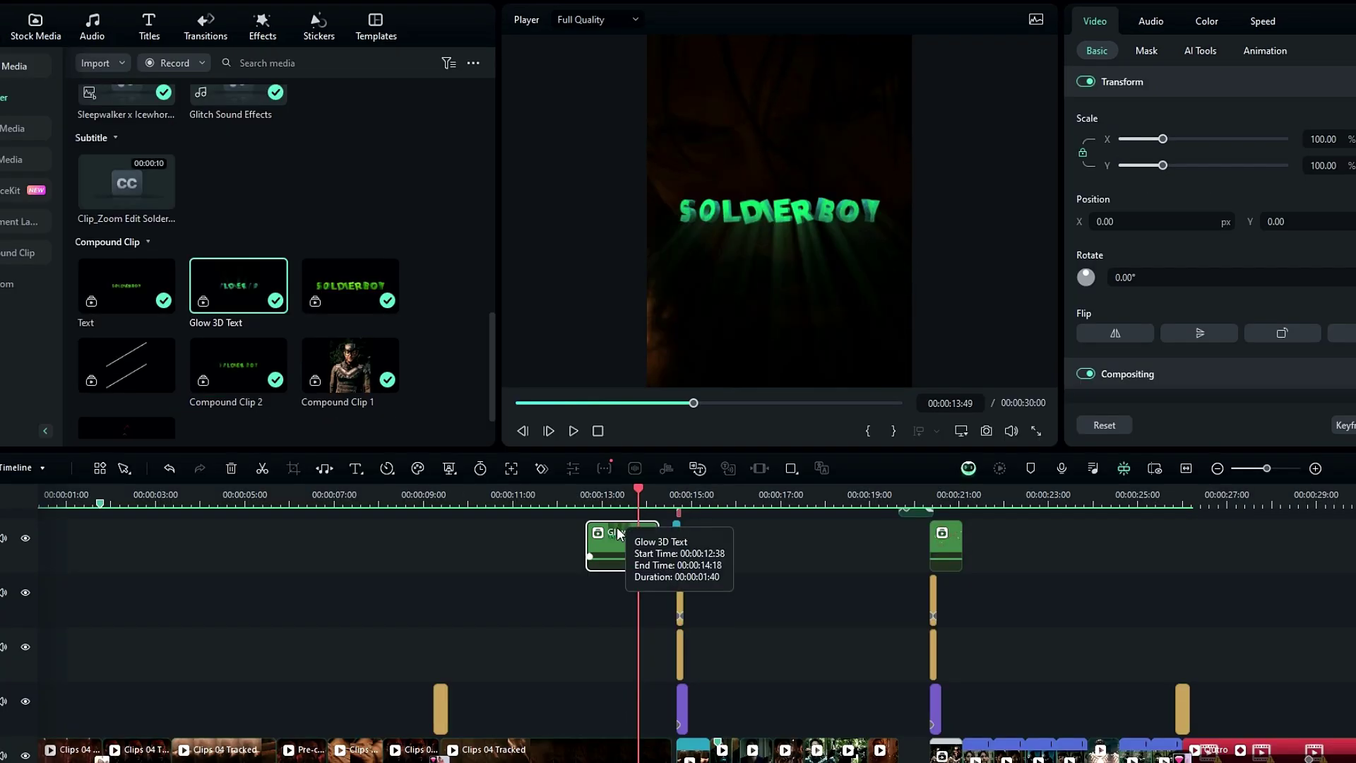
pyautogui.doubleClick(611, 612)
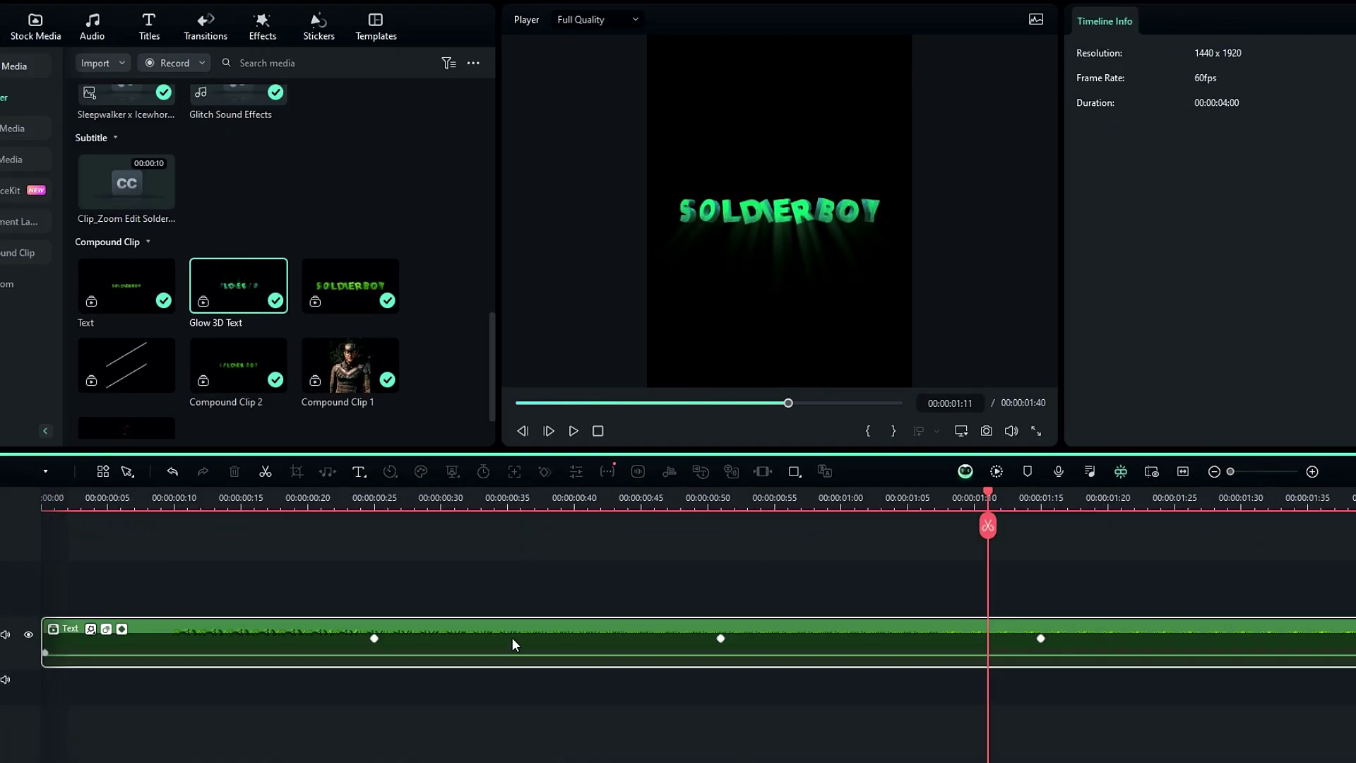
# Step: Check the SOLDIERBOY title's text settings, then play the main edit from around 00:00:13
pyautogui.doubleClick(513, 645)
pyautogui.click(734, 656)
pyautogui.moveTo(1142, 118); pyautogui.dragTo(1090, 118)
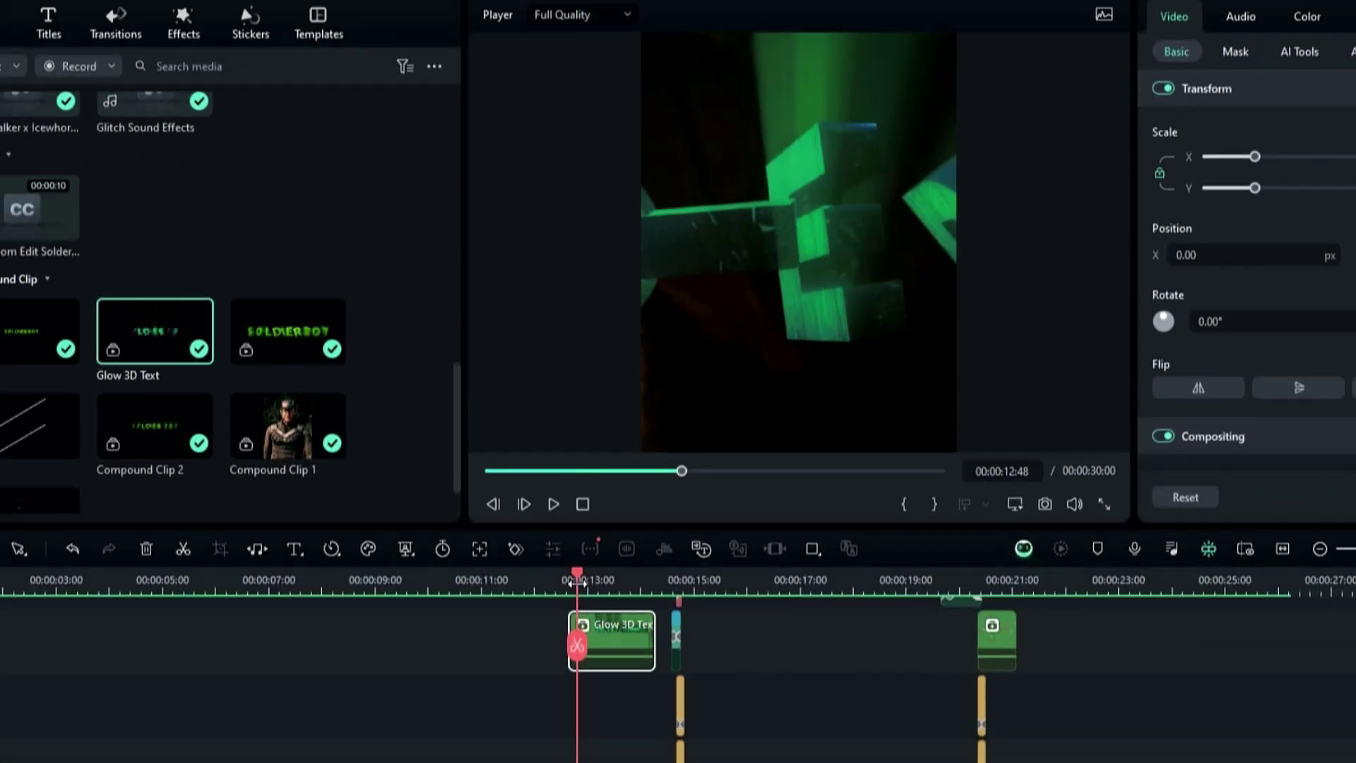
pyautogui.moveTo(576, 595)
pyautogui.mouseDown()
pyautogui.moveTo(650, 593)
pyautogui.moveTo(574, 593)
pyautogui.mouseUp()
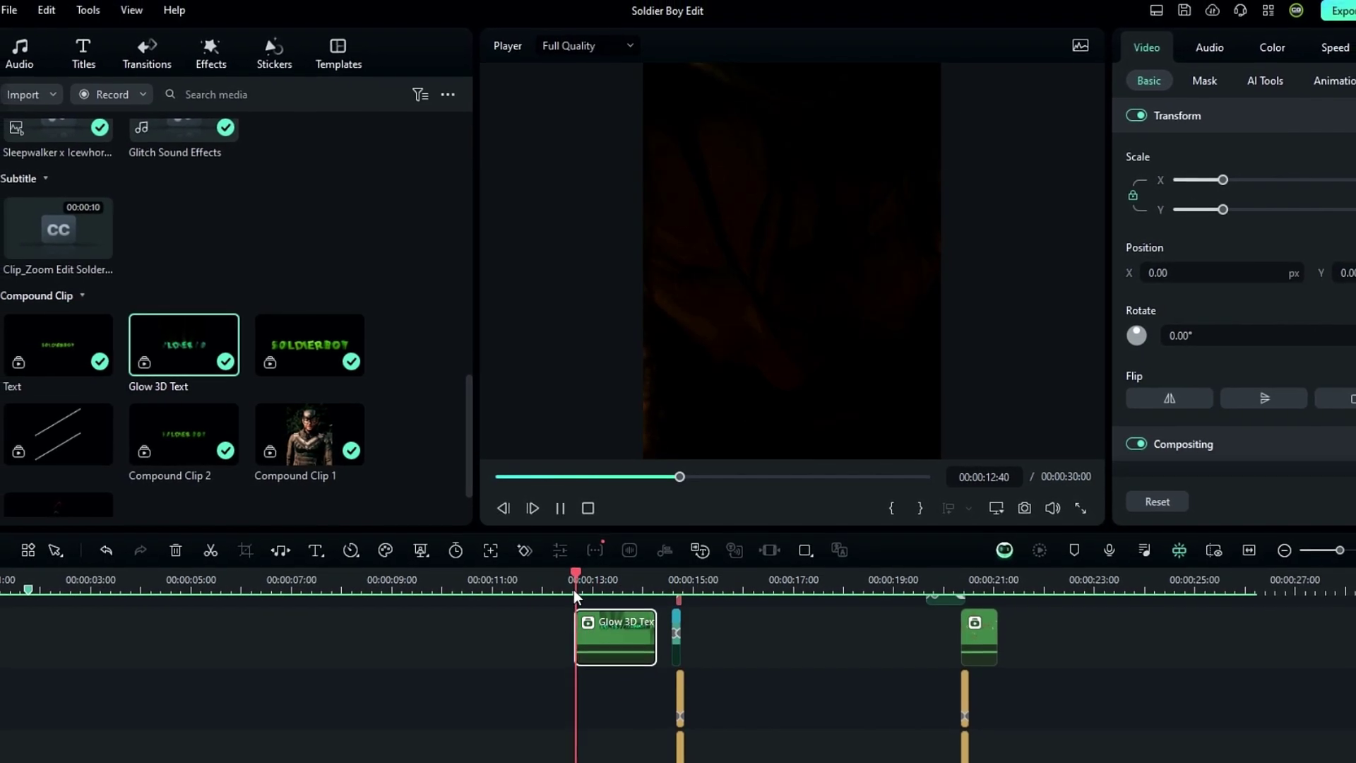
pyautogui.press('space')
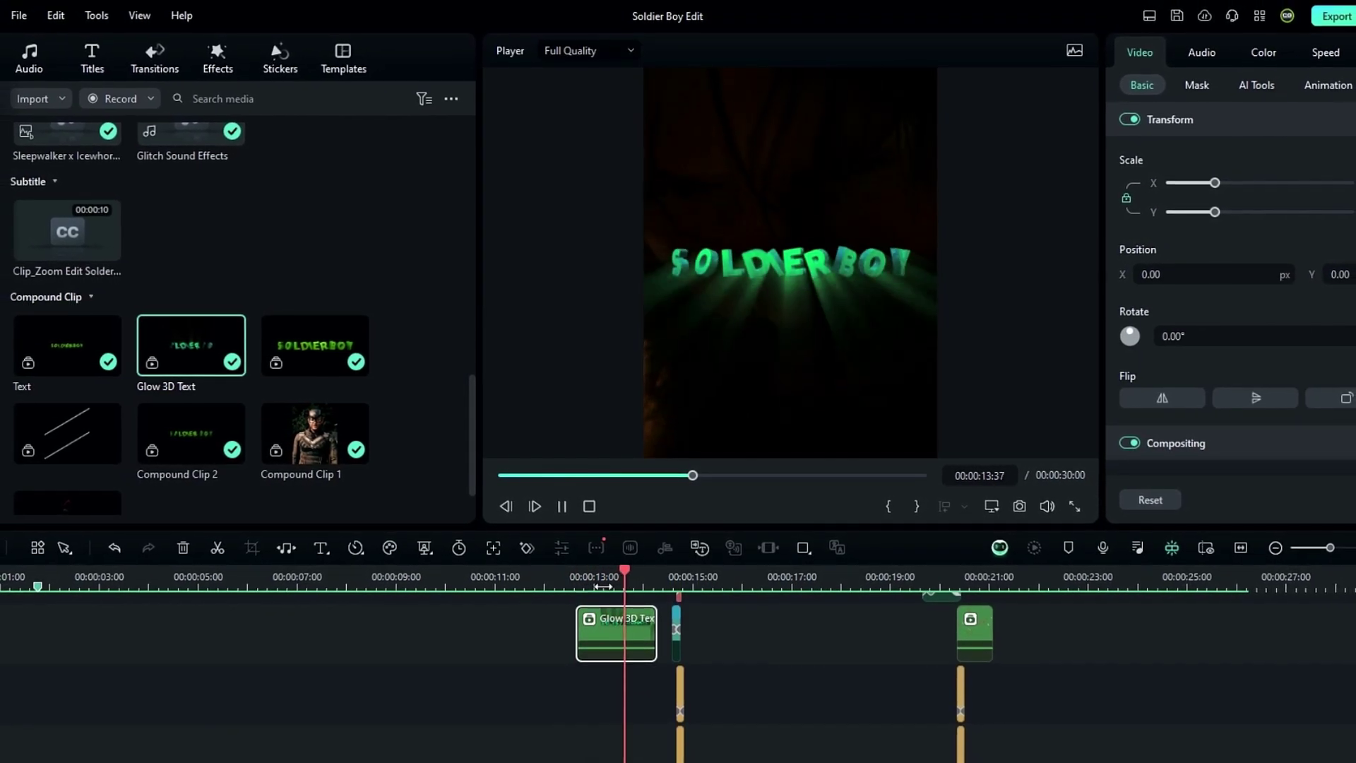